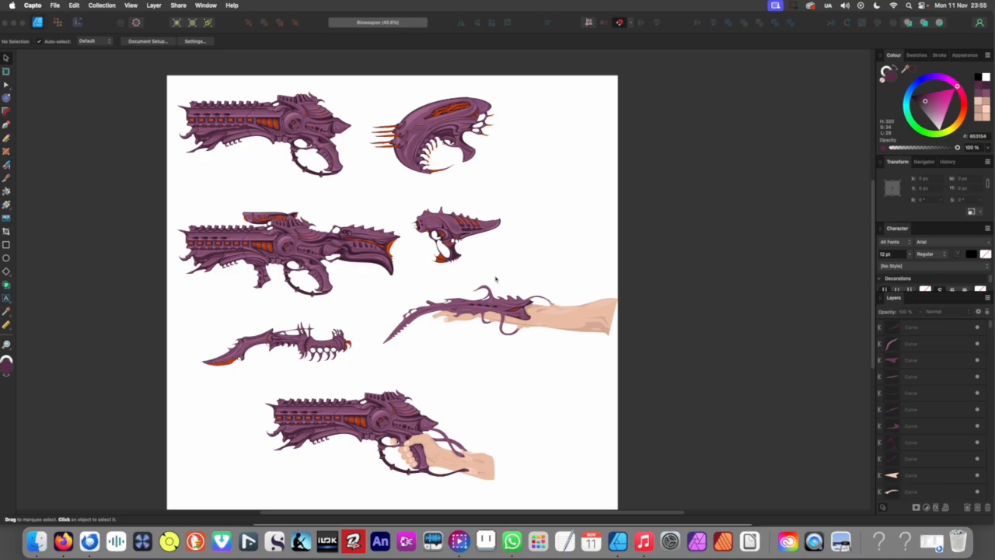
Examine the small pistol's handle, dark grip area and orange membrane fins up close
scroll(459, 266, up, 1)
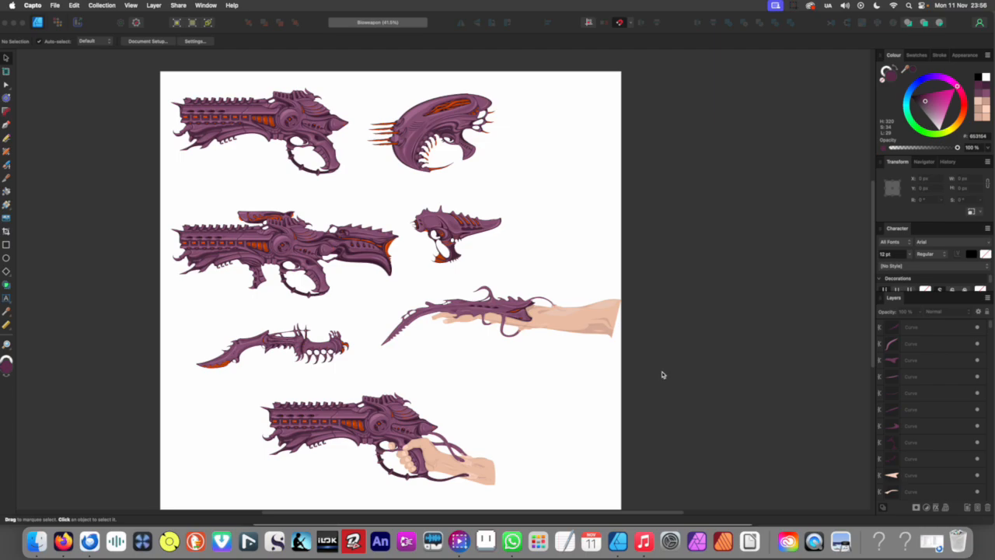
scroll(580, 290, up, 5)
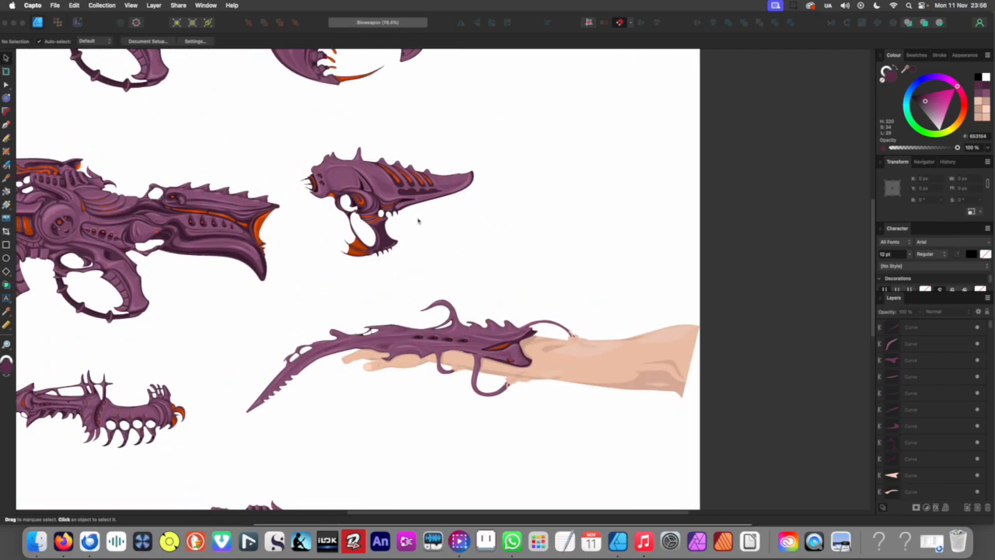
scroll(417, 221, up, 5)
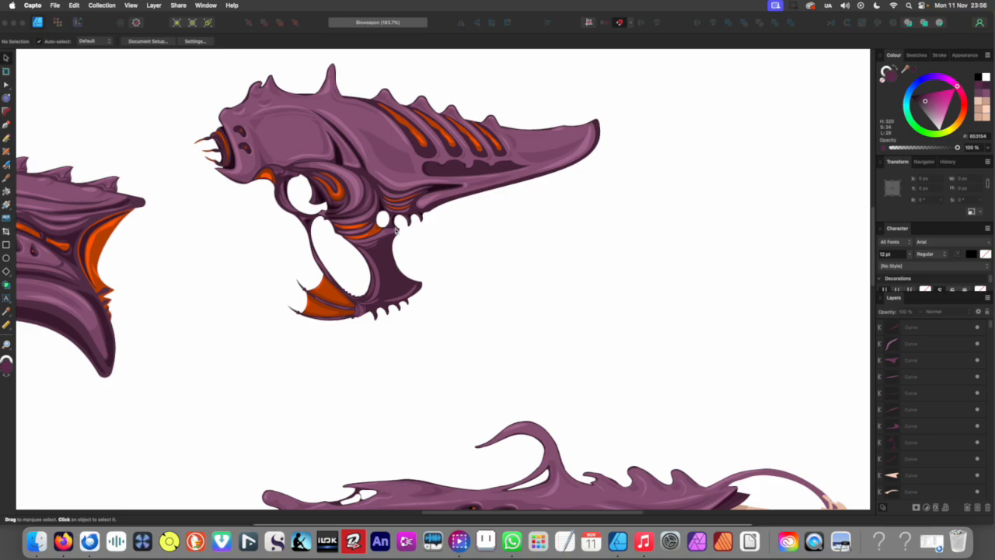
scroll(394, 268, up, 3)
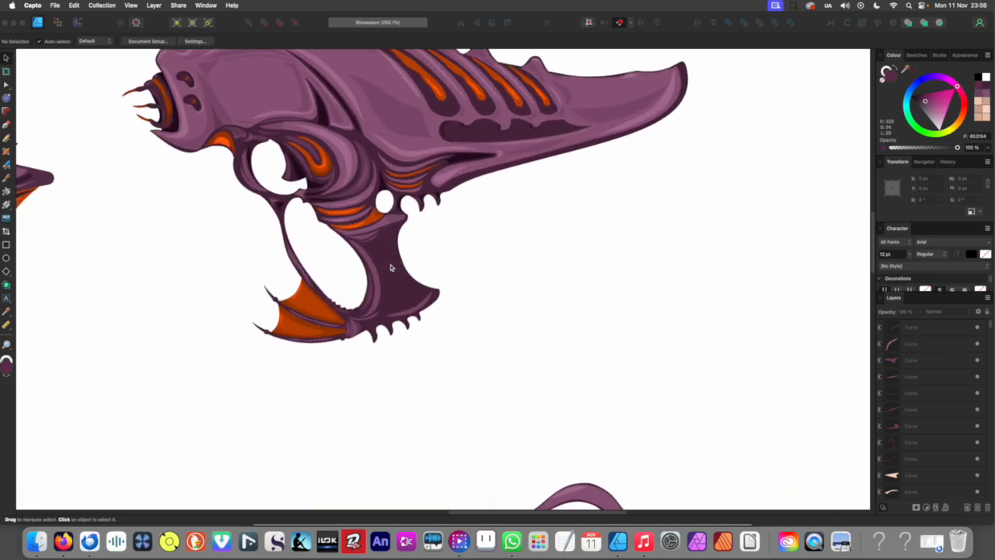
scroll(392, 269, up, 8)
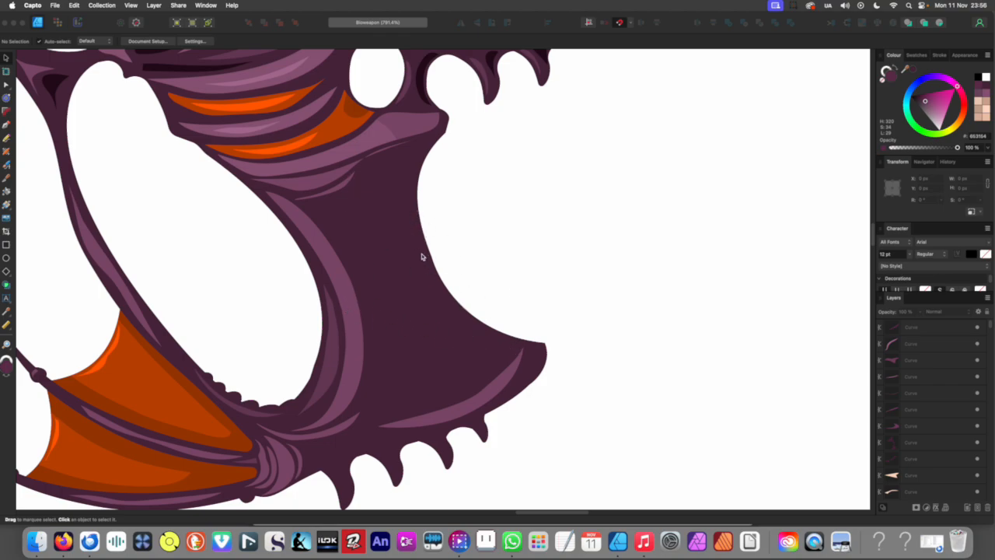
drag(422, 255, 553, 204)
scroll(226, 329, down, 5)
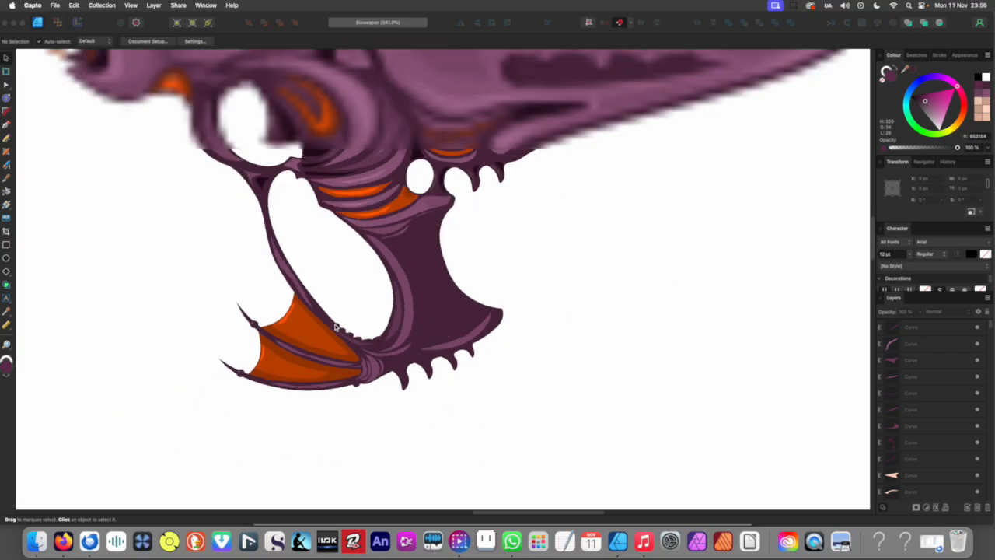
scroll(322, 334, up, 10)
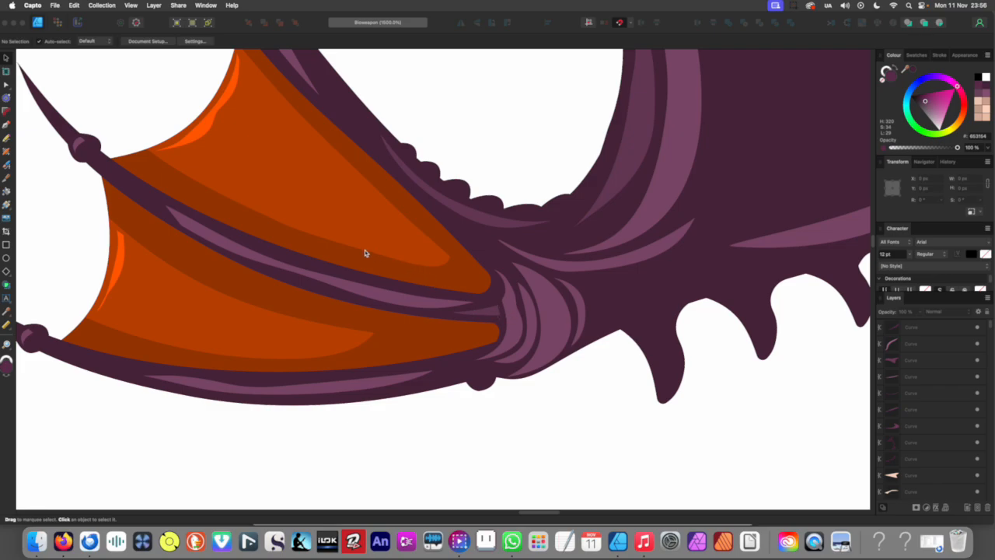
scroll(540, 291, down, 10)
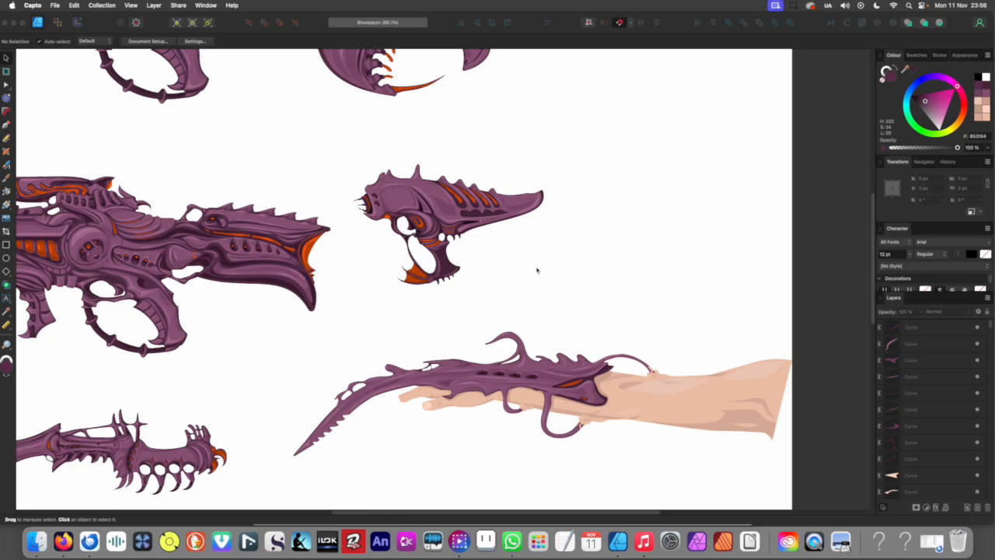
scroll(445, 262, up, 6)
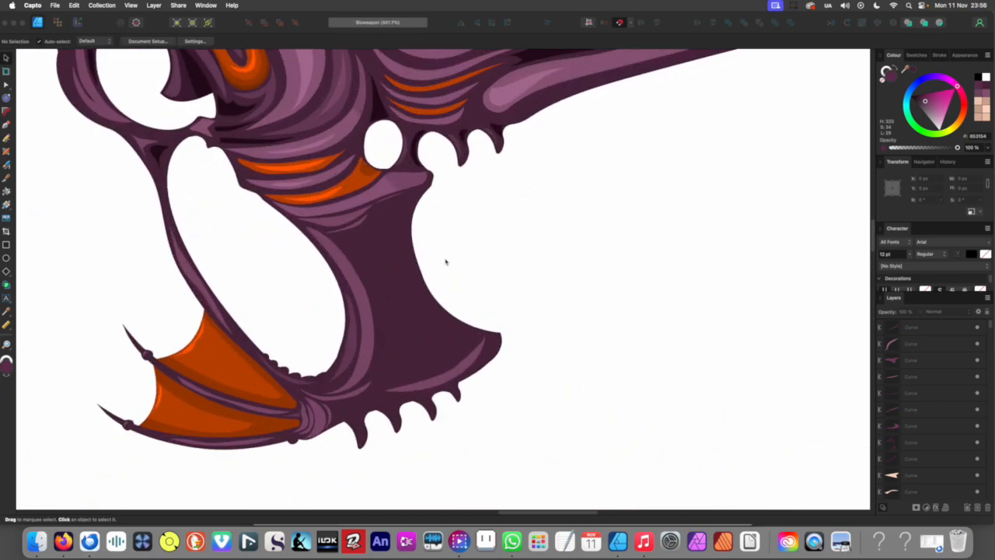
scroll(445, 262, up, 3)
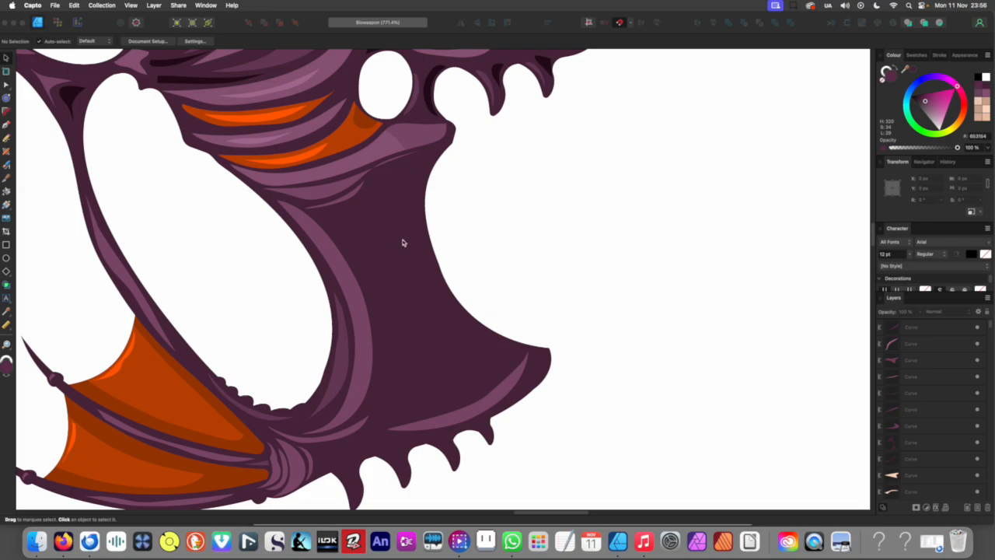
click(395, 244)
click(454, 202)
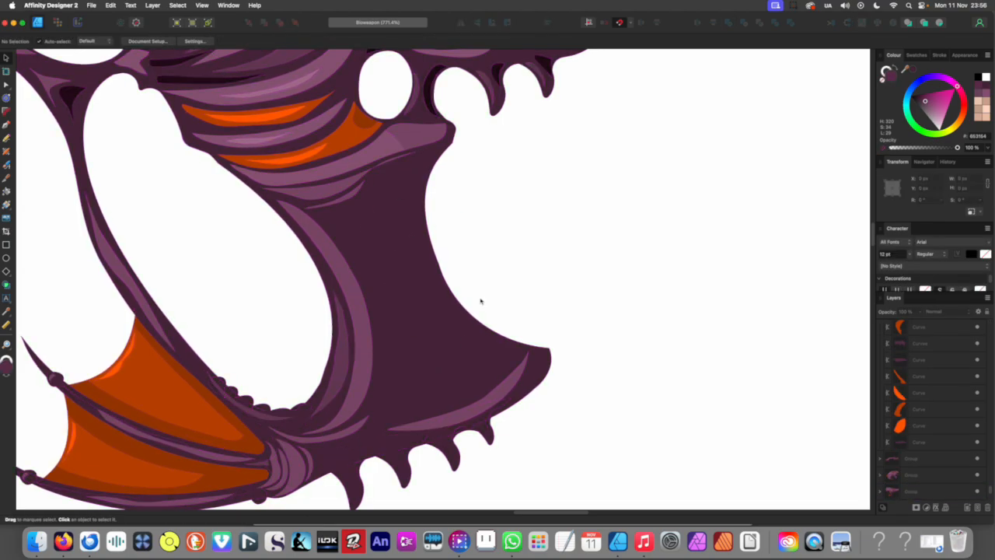
Draw a filled freehand Pencil shape of about 72 by 119 px along the grip's concave rear edge and fill it bright yellow
scroll(480, 300, up, 1)
scroll(494, 269, up, 1)
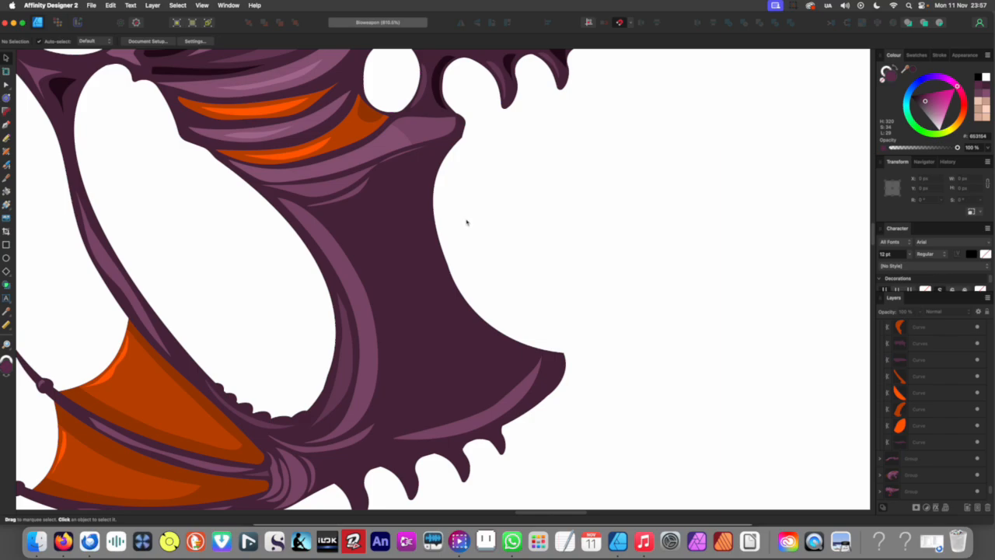
key(n)
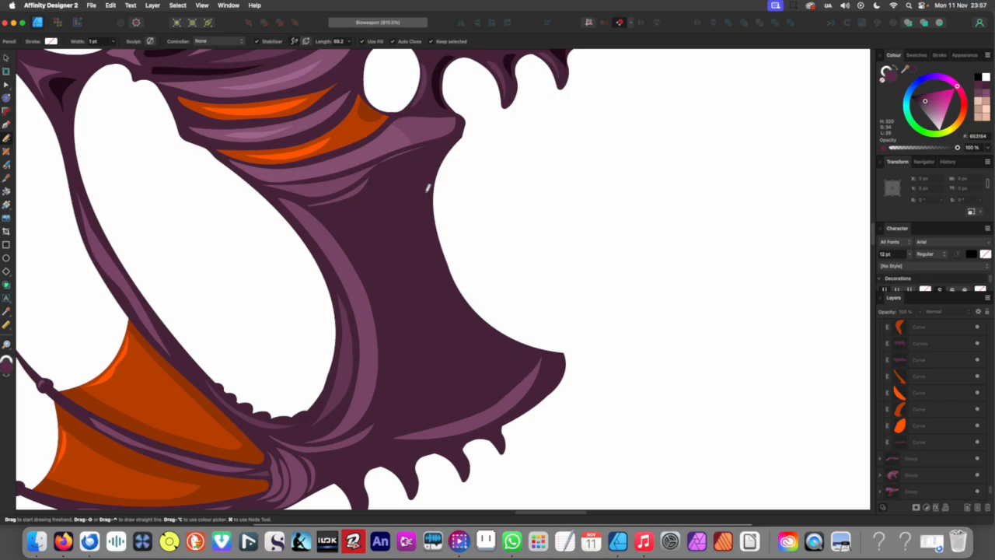
mouse_move(436, 164)
mouse_down()
mouse_move(430, 232)
mouse_move(459, 293)
mouse_move(494, 333)
mouse_move(551, 354)
mouse_move(477, 378)
mouse_move(416, 376)
mouse_move(387, 226)
mouse_move(400, 183)
mouse_move(464, 143)
mouse_up()
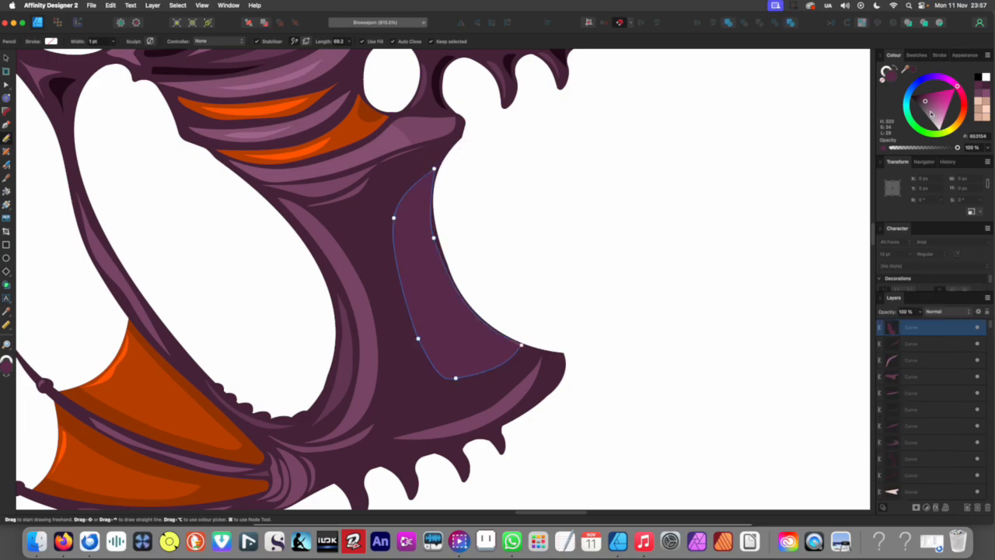
mouse_move(958, 87)
mouse_down()
mouse_move(952, 128)
mouse_move(964, 138)
mouse_up()
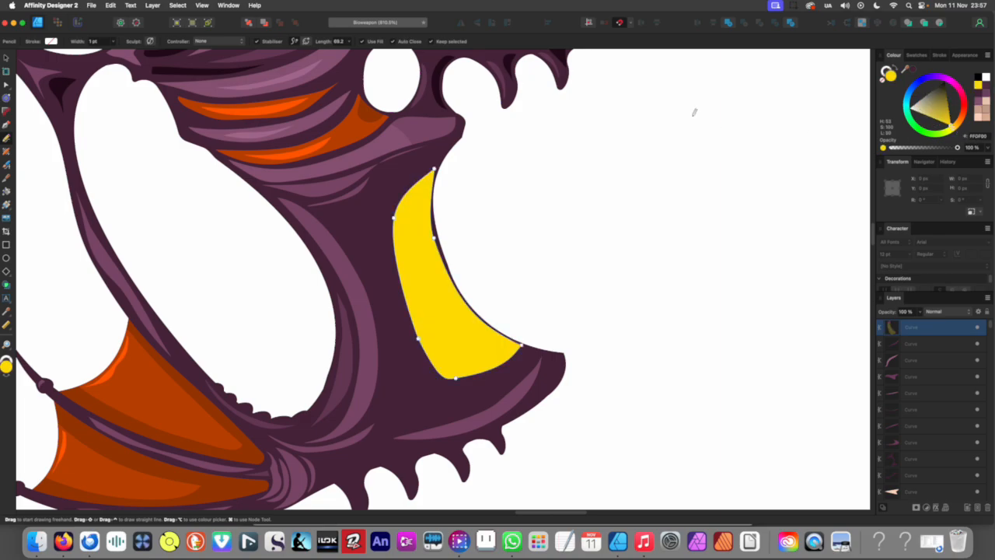
Adjust the yellow shape's nodes and curve handles so its outer edge follows the grip's outline, then deselect it
scroll(394, 224, up, 2)
key(v)
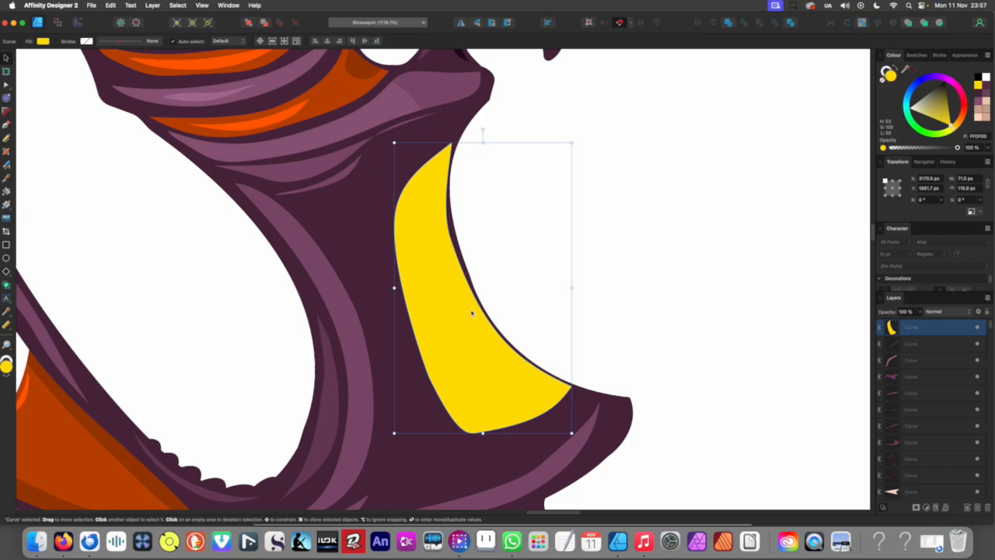
scroll(449, 255, up, 1)
key(a)
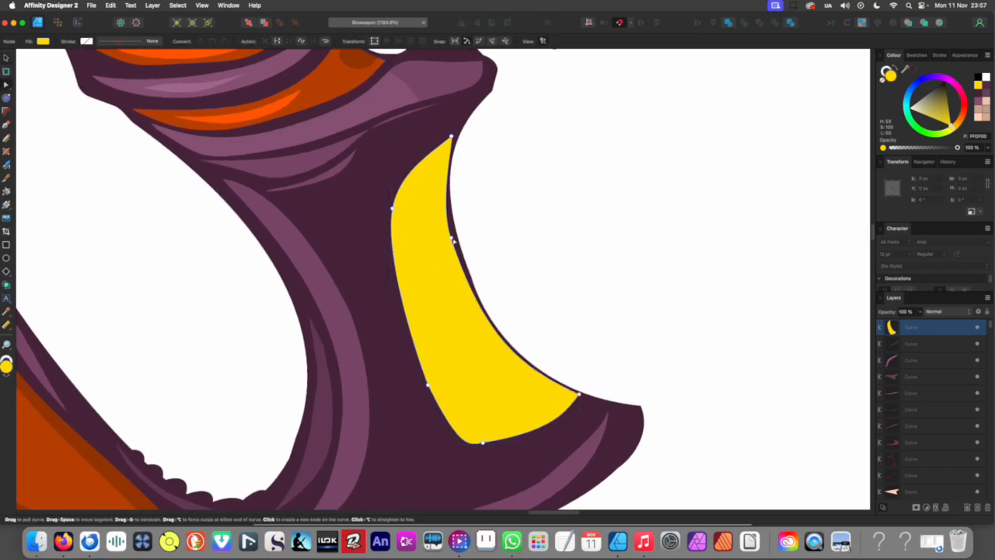
drag(452, 237, 456, 229)
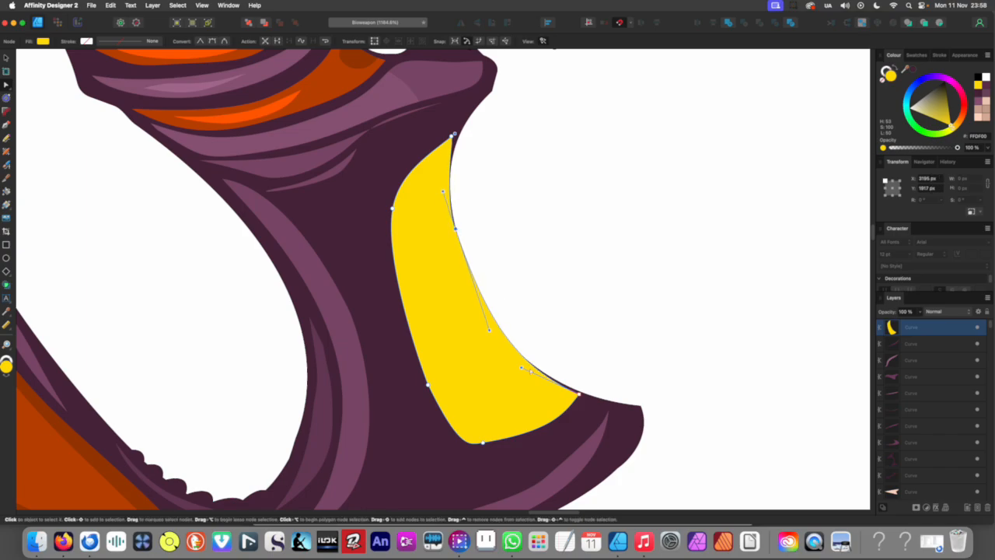
click(579, 397)
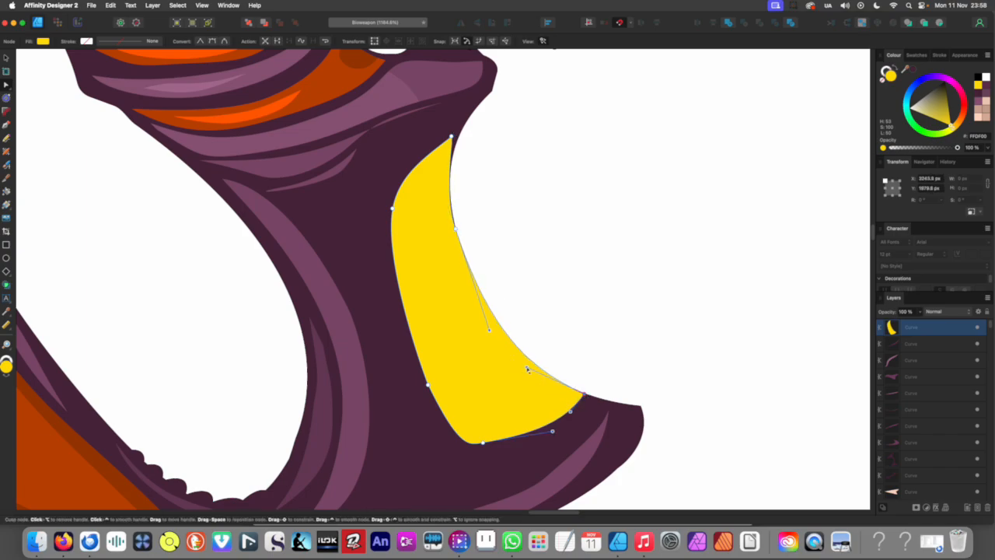
drag(527, 368, 522, 367)
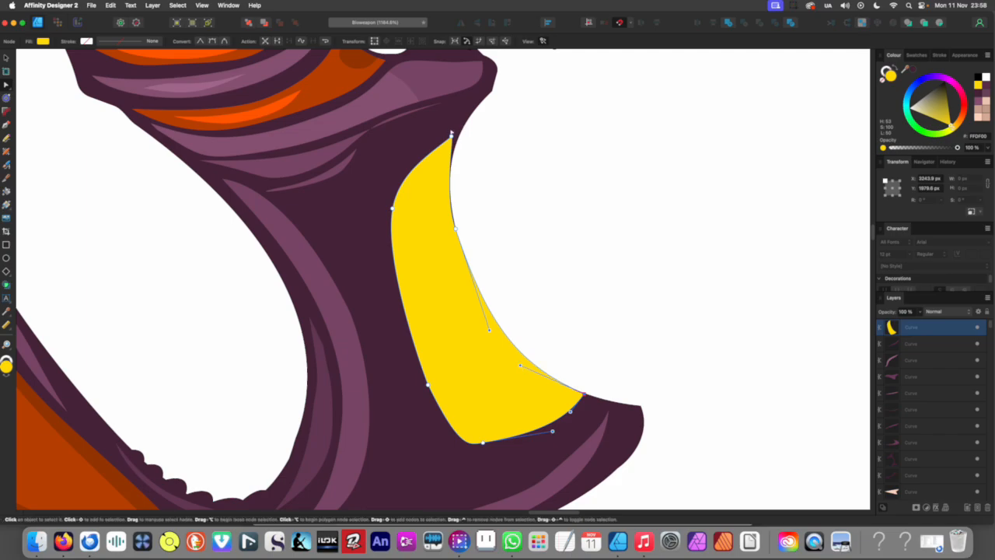
drag(451, 137, 459, 133)
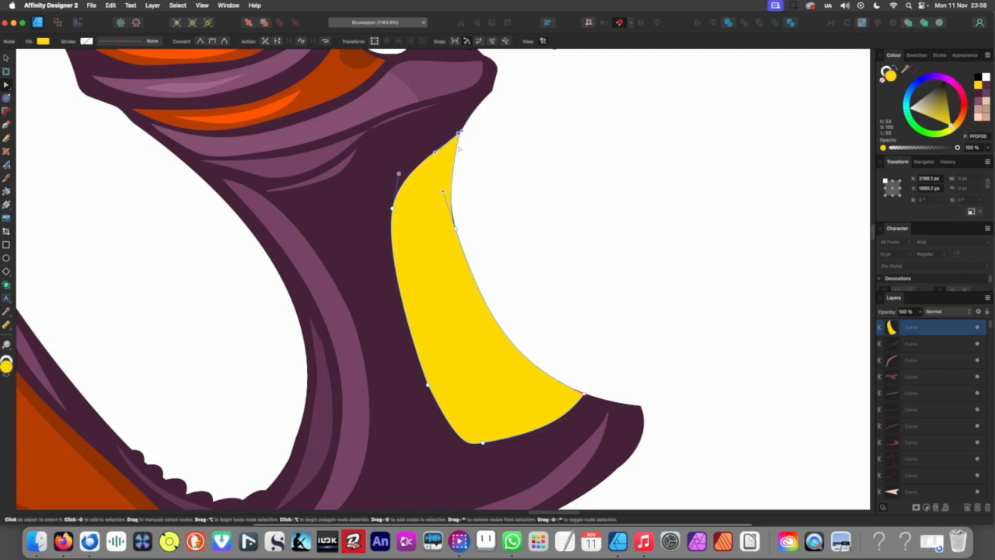
drag(441, 190, 445, 187)
scroll(488, 217, down, 5)
click(540, 273)
scroll(516, 251, up, 5)
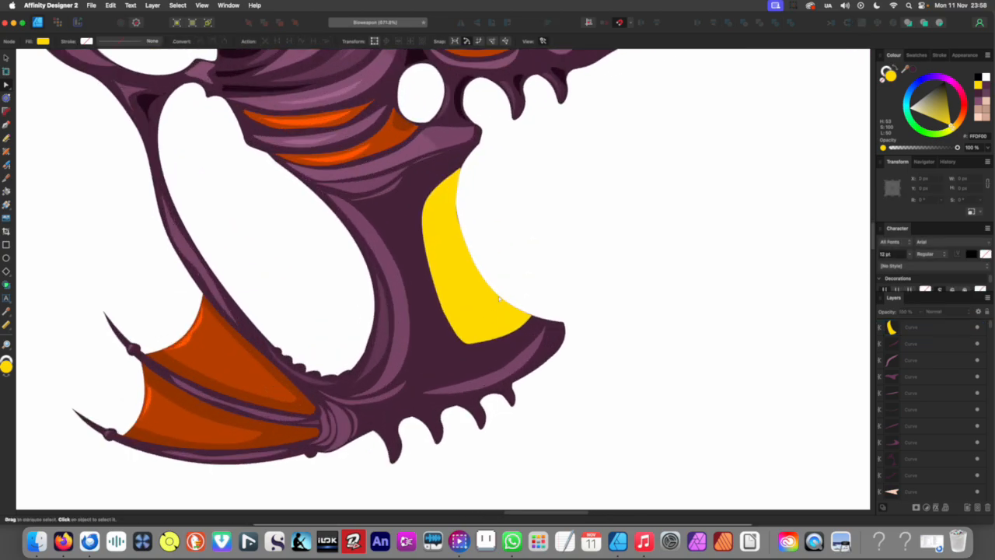
Recolour the yellow shape with the grip's sampled purple, darken it to a deeper shadow tone at hue 320, and deselect it
click(487, 303)
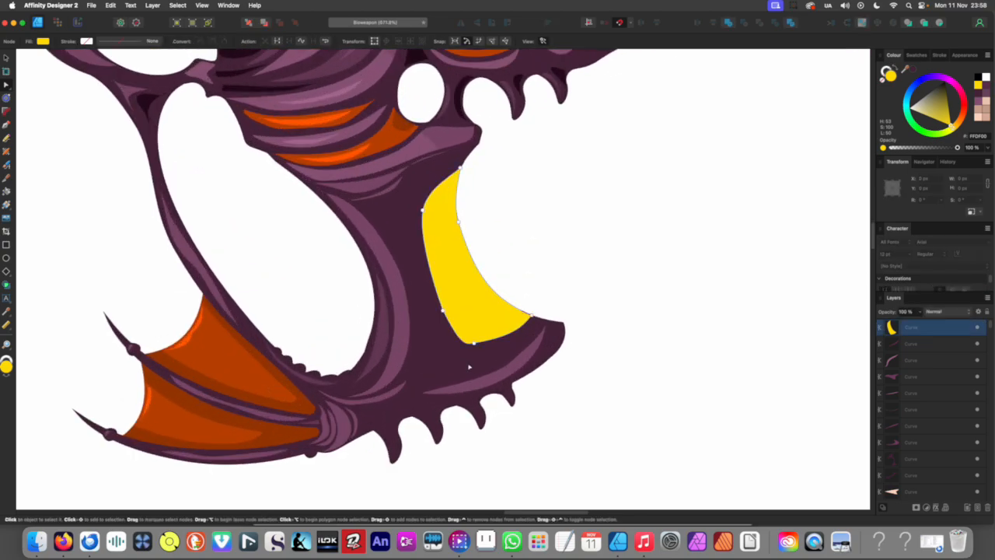
key(i)
click(467, 364)
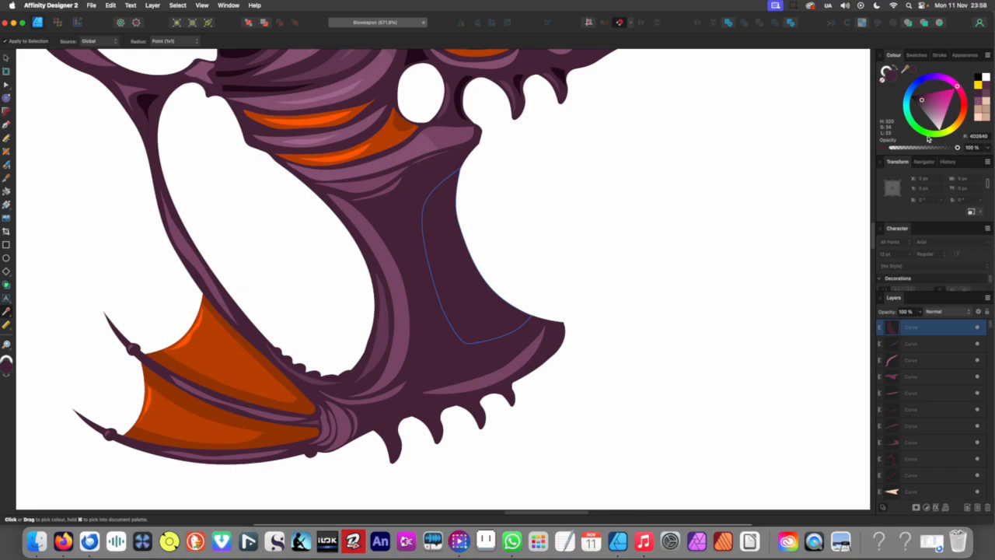
click(919, 99)
drag(919, 100, 918, 98)
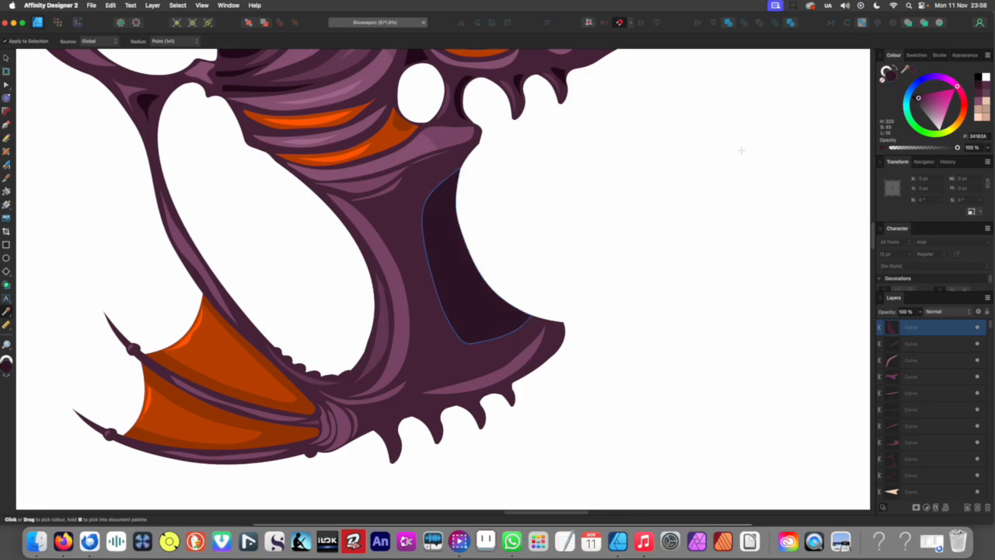
scroll(693, 167, down, 4)
drag(635, 189, 574, 219)
key(v)
click(570, 259)
scroll(569, 259, down, 6)
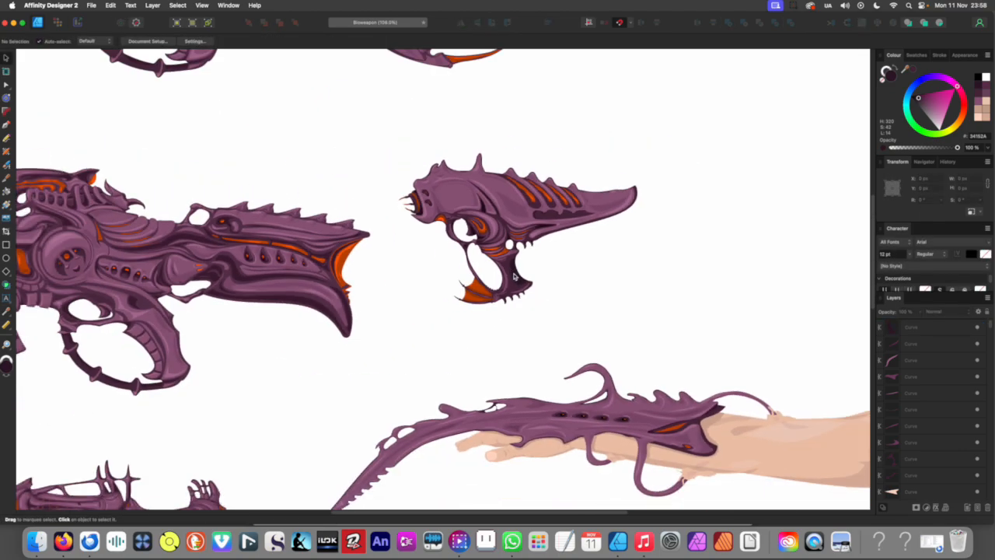
Temporarily fill the grip's shadow shape with bright magenta to inspect its edges against the outline, and undo that fill
scroll(523, 285, up, 6)
drag(524, 288, 475, 352)
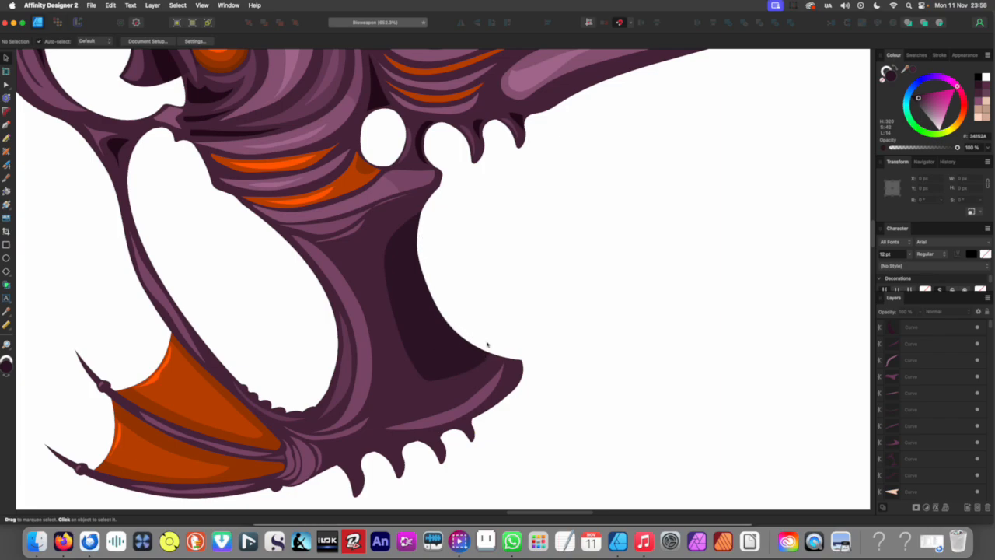
scroll(460, 352, up, 7)
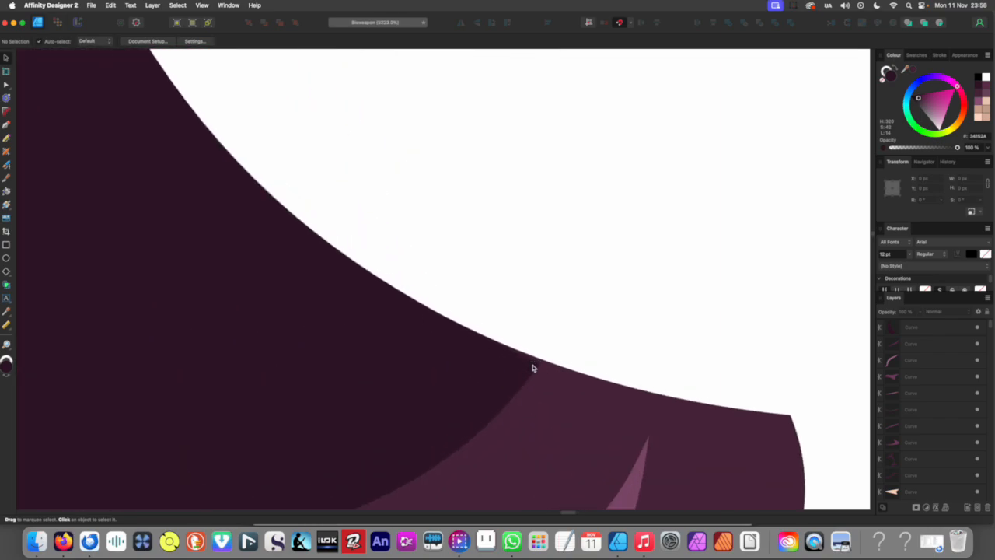
scroll(489, 362, down, 8)
scroll(395, 254, up, 3)
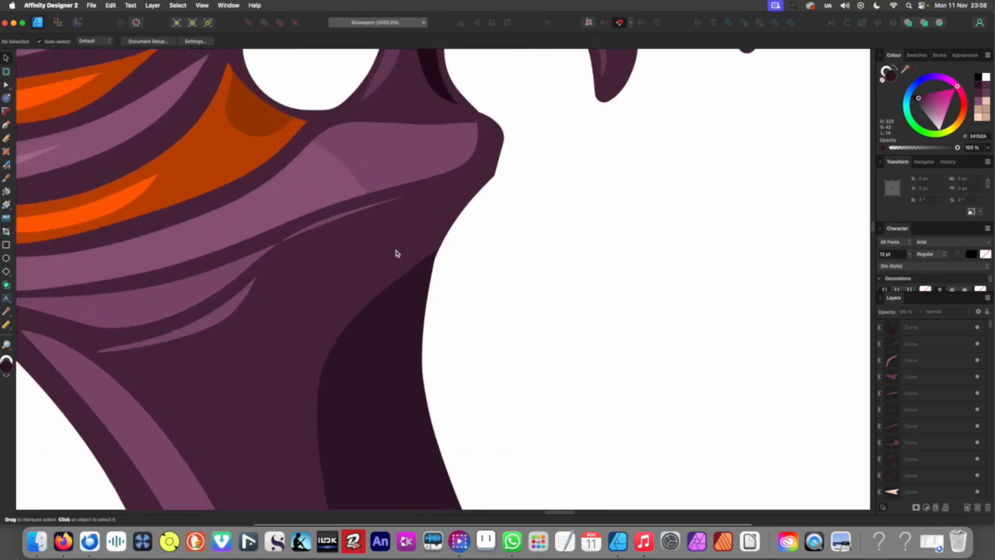
scroll(396, 254, up, 2)
click(430, 285)
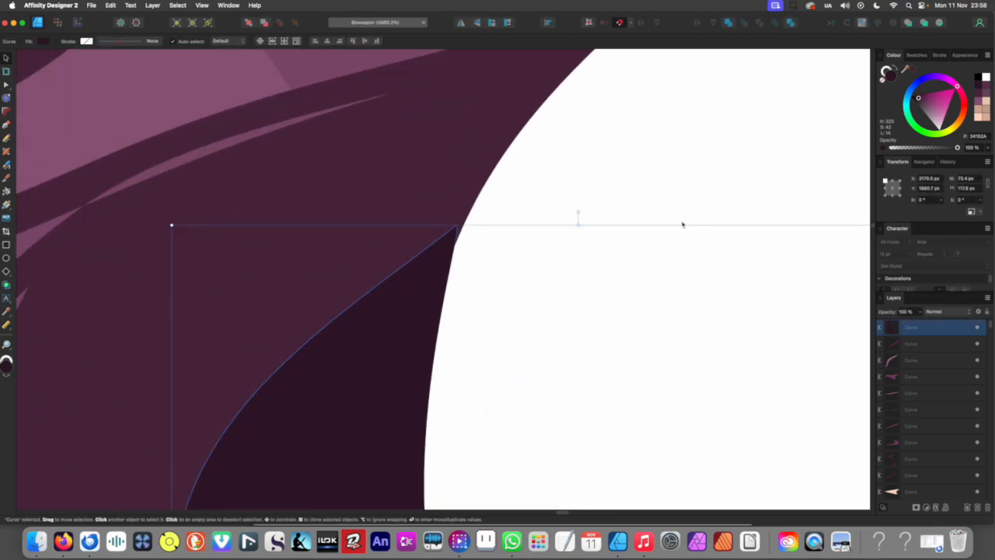
click(932, 108)
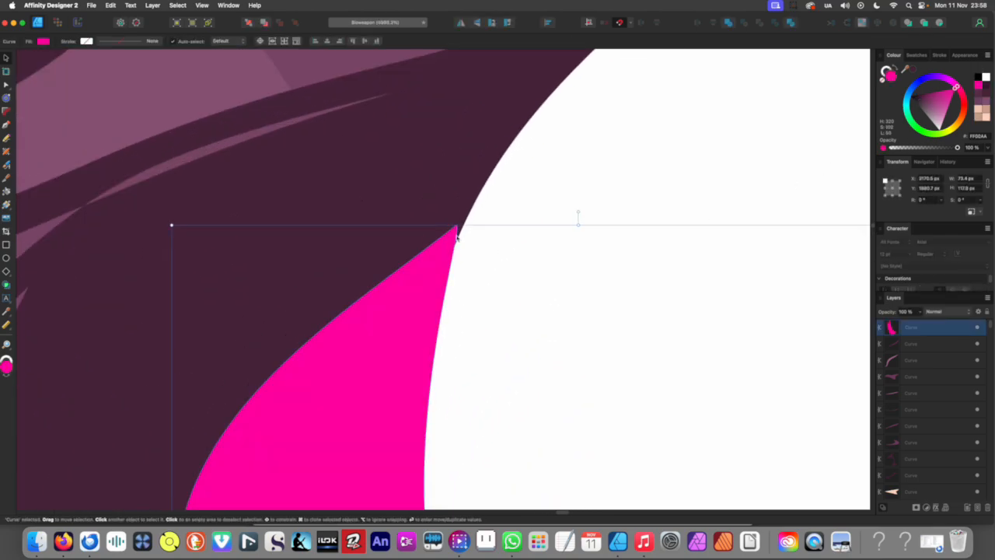
scroll(457, 236, down, 4)
scroll(477, 396, up, 6)
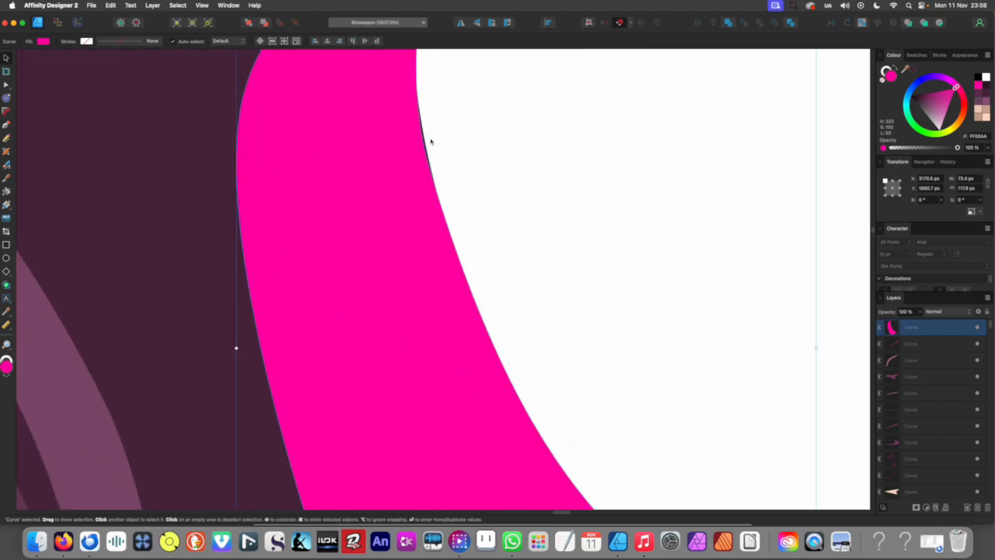
scroll(431, 141, down, 4)
scroll(527, 346, up, 4)
scroll(446, 235, down, 3)
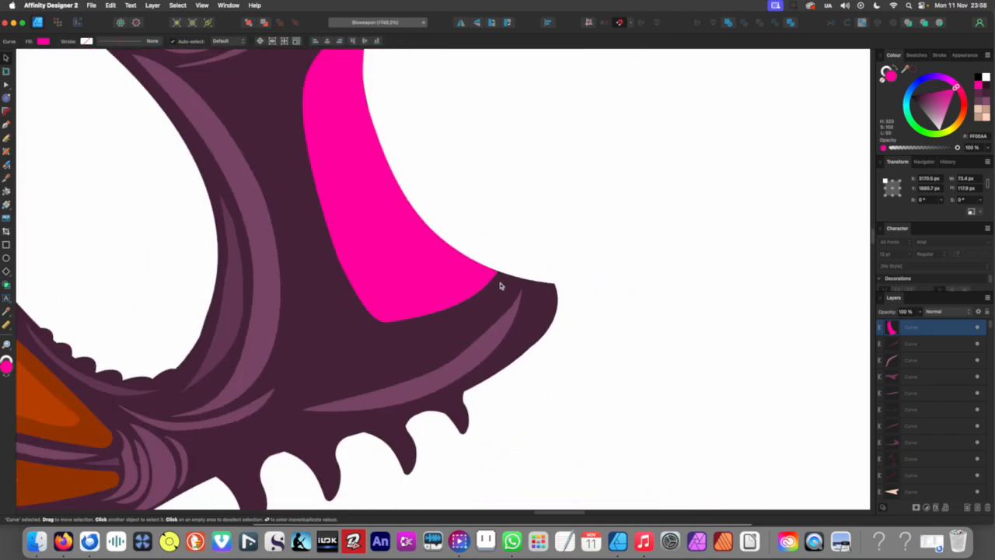
scroll(500, 286, down, 5)
key(super+z)
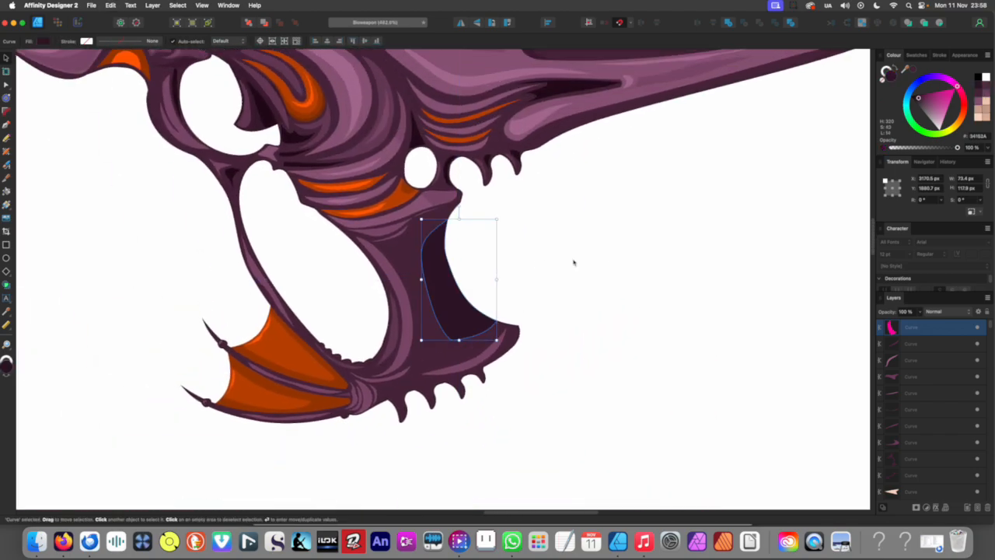
click(574, 262)
scroll(574, 262, down, 6)
scroll(618, 251, up, 3)
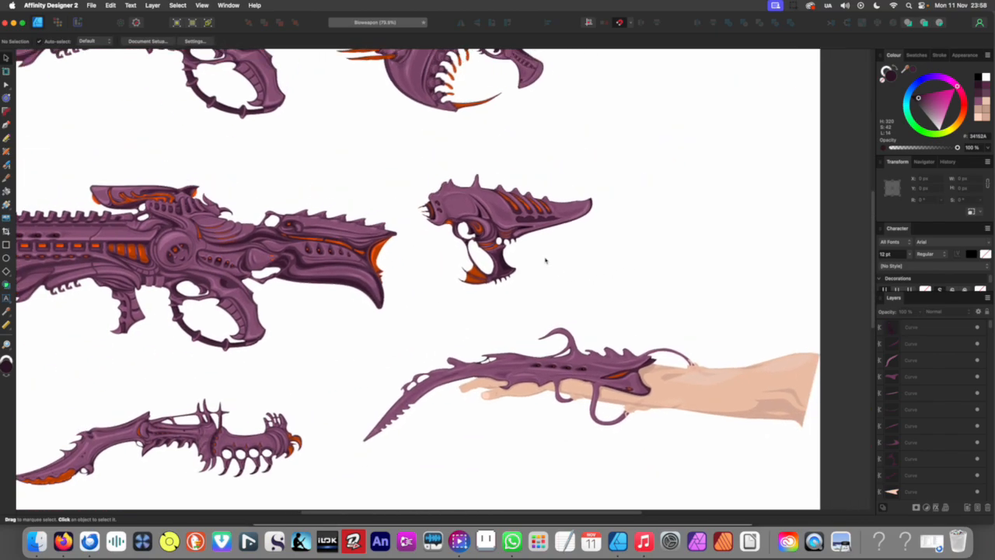
Move the dark shadow shape off the pistol's grip onto the empty canvas beside it and deselect it
scroll(546, 262, down, 1)
scroll(493, 262, up, 5)
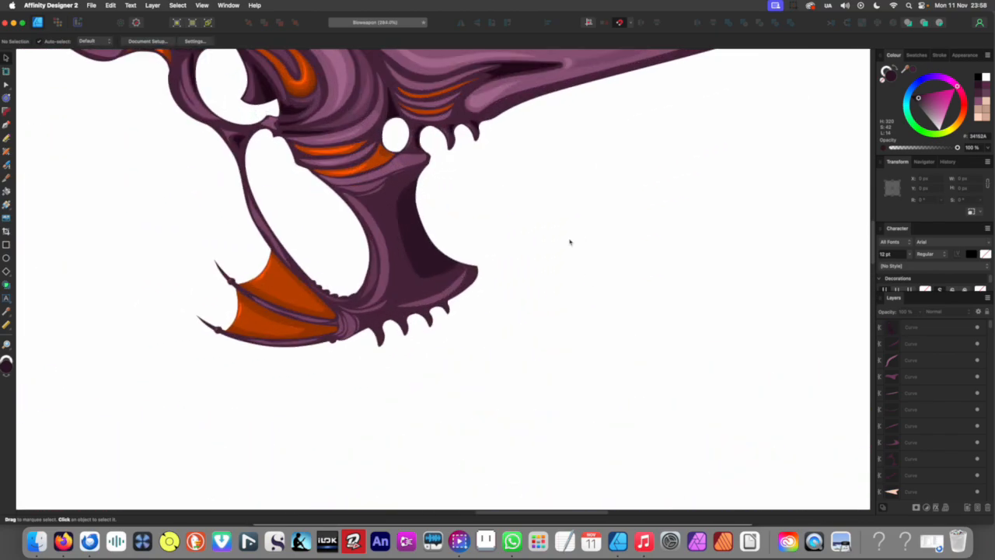
scroll(548, 247, up, 2)
click(456, 311)
drag(455, 311, 680, 230)
click(585, 322)
Draw a closed six-node Pen shape with straight segments over the grip's concave rear edge, about 95 by 136 px
scroll(448, 277, up, 1)
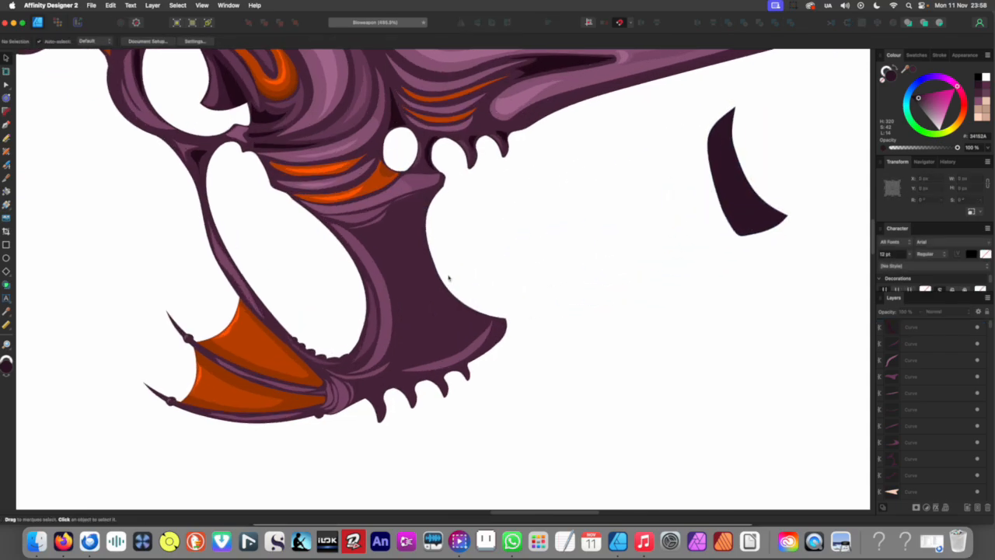
scroll(451, 280, up, 2)
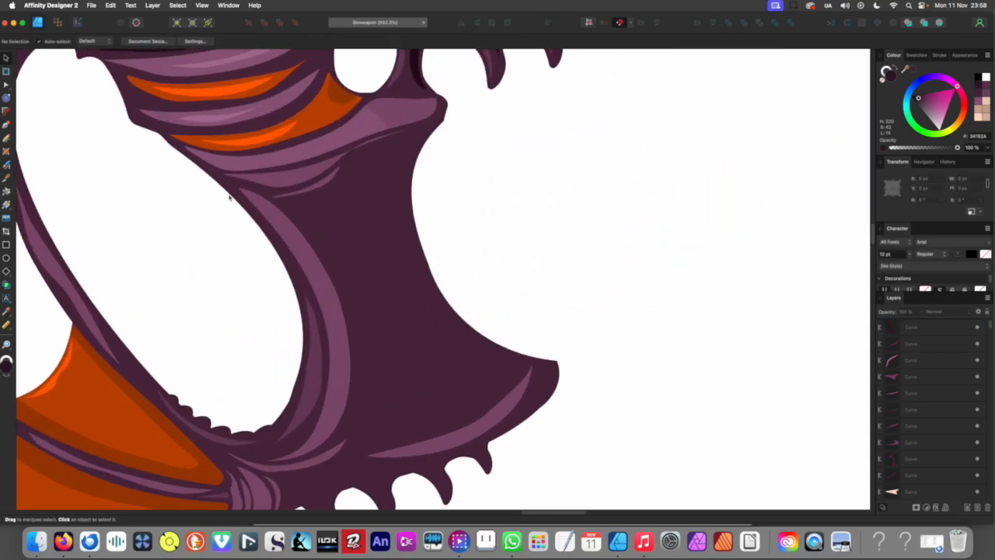
click(6, 125)
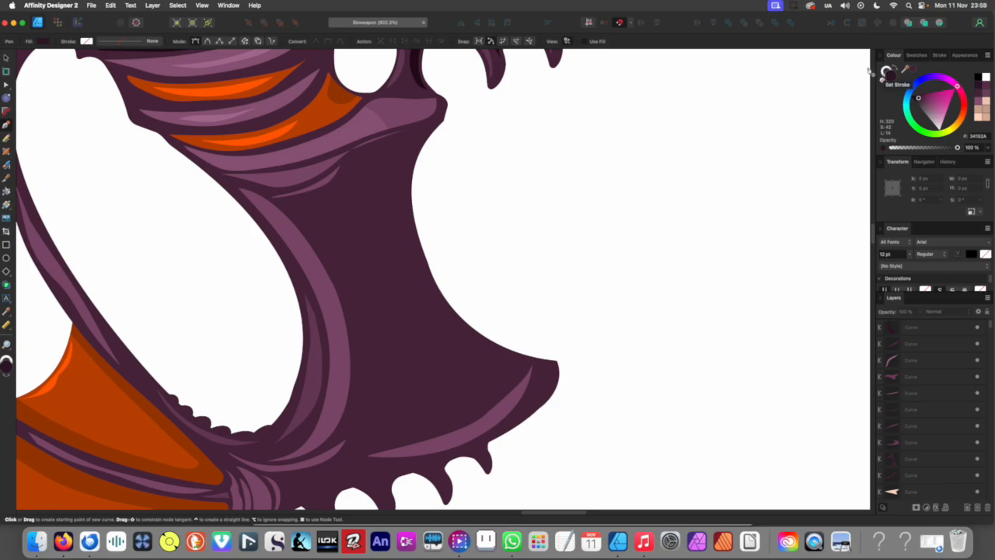
scroll(418, 166, up, 1)
scroll(435, 164, up, 2)
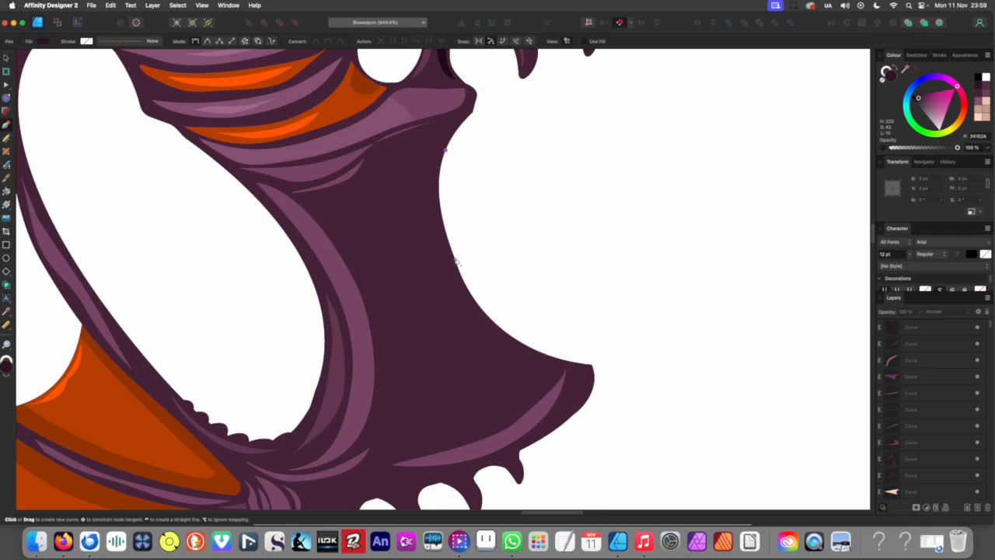
click(457, 262)
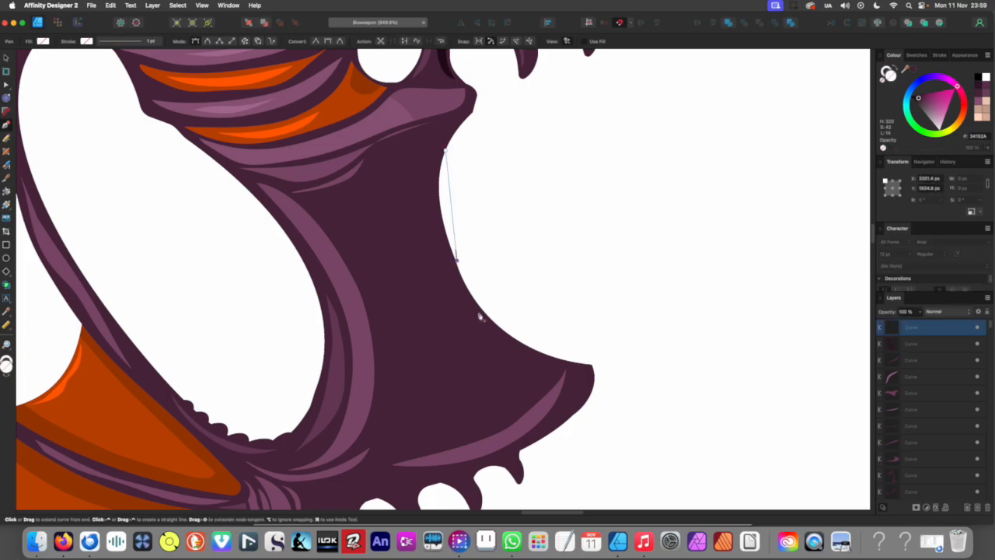
click(556, 359)
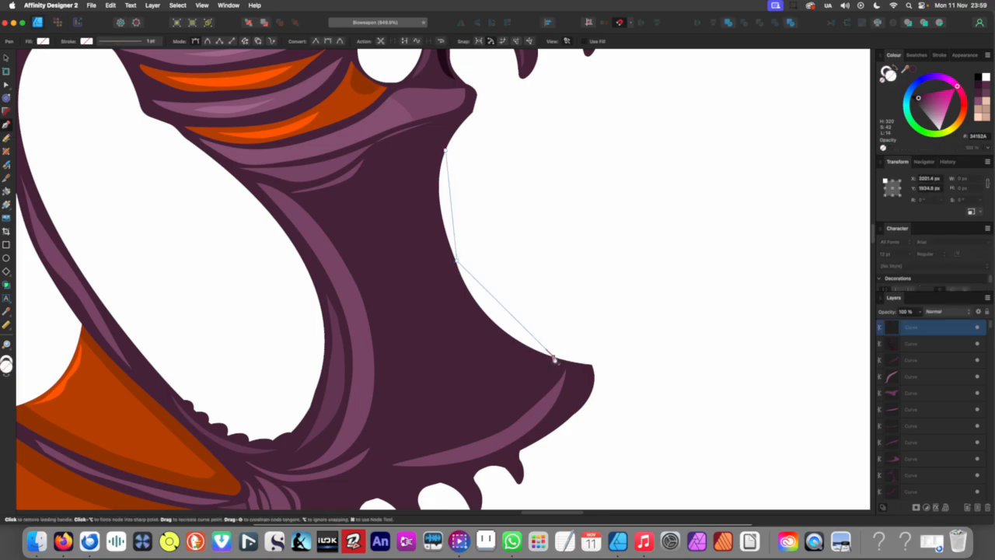
click(444, 436)
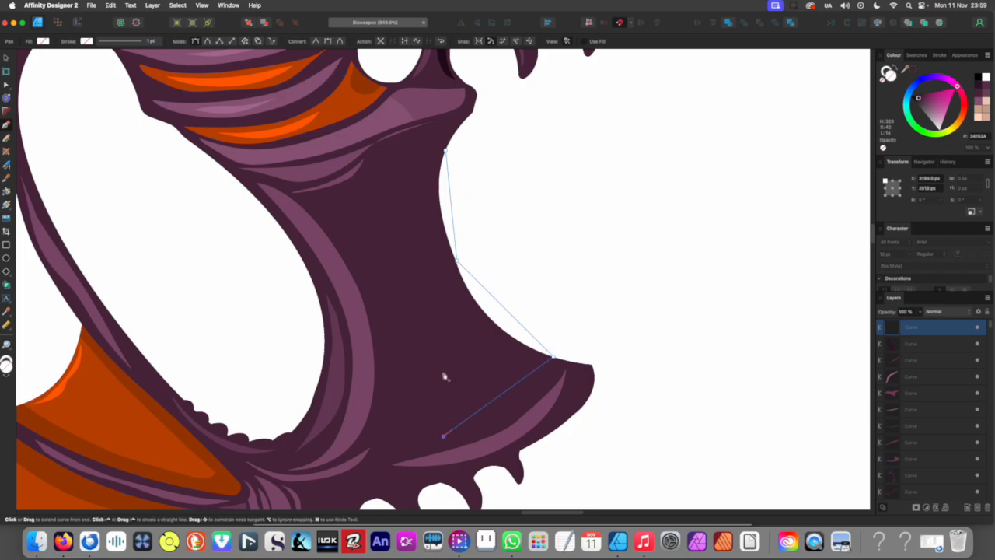
click(425, 289)
click(375, 190)
click(446, 152)
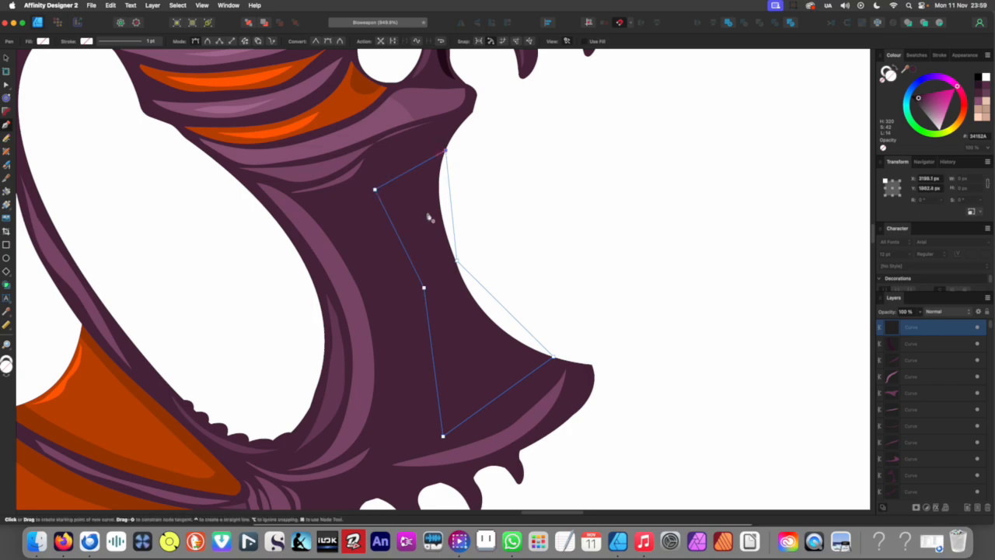
Fill the new grip shape with bright magenta and lower its opacity to just over half so the outline shows through
scroll(445, 175, down, 2)
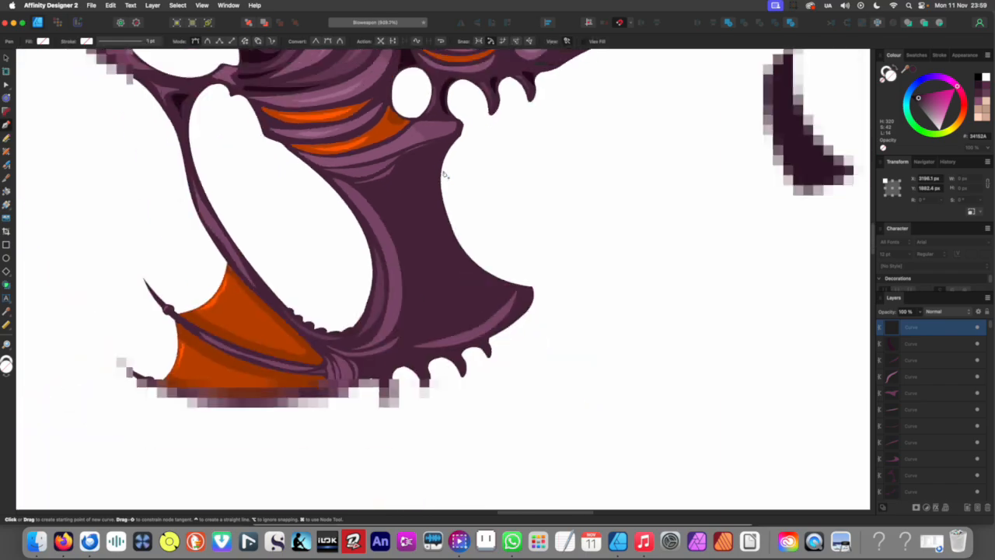
scroll(444, 175, down, 2)
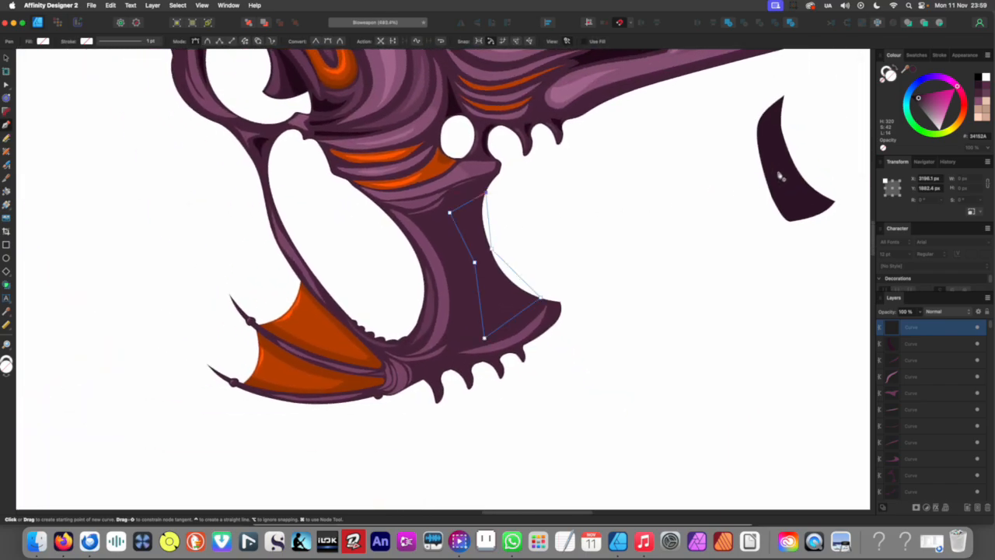
click(941, 106)
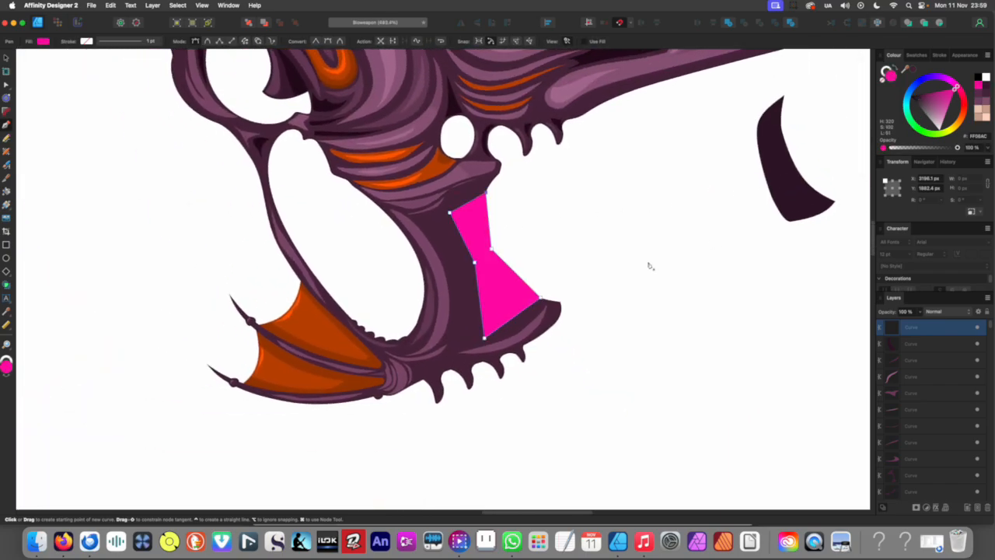
scroll(650, 266, up, 3)
key(v)
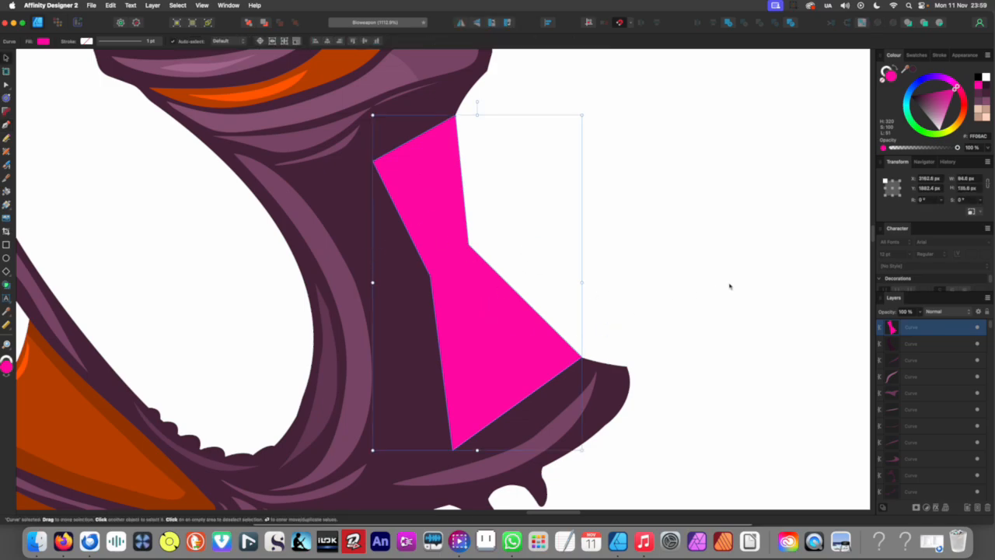
click(929, 148)
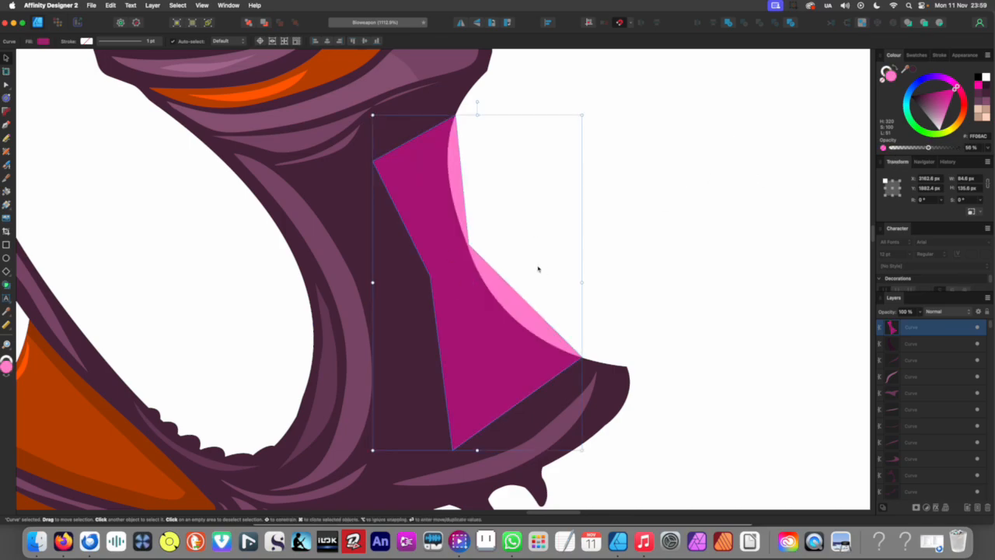
Bend the magenta shape's outer segments and adjust its middle node's handles to follow the grip's concave rear outline
double_click(488, 329)
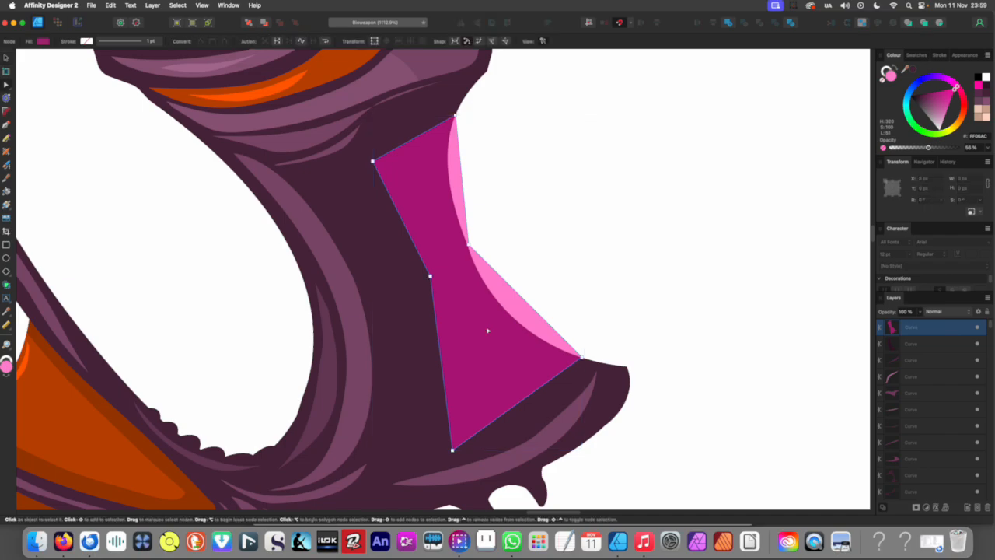
drag(510, 294, 522, 253)
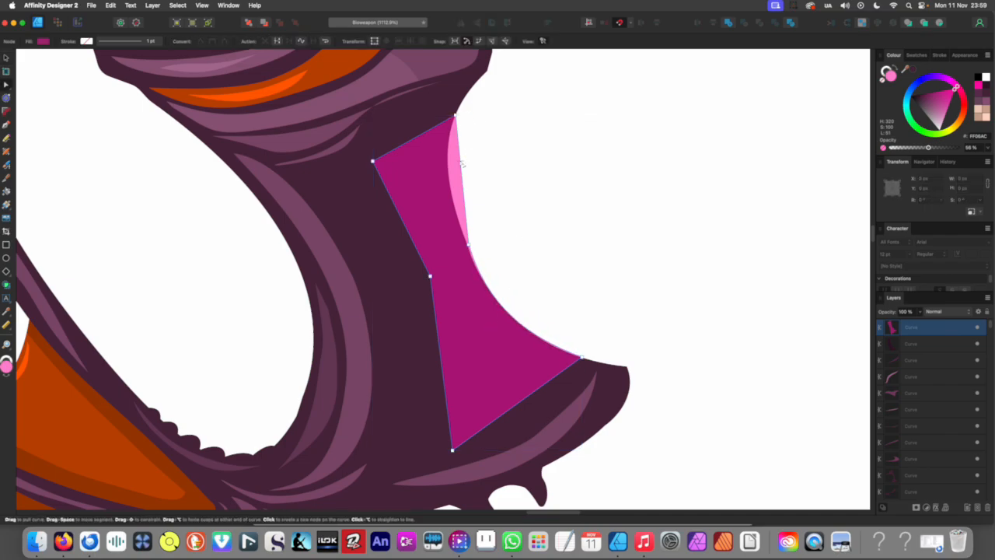
drag(458, 164, 449, 166)
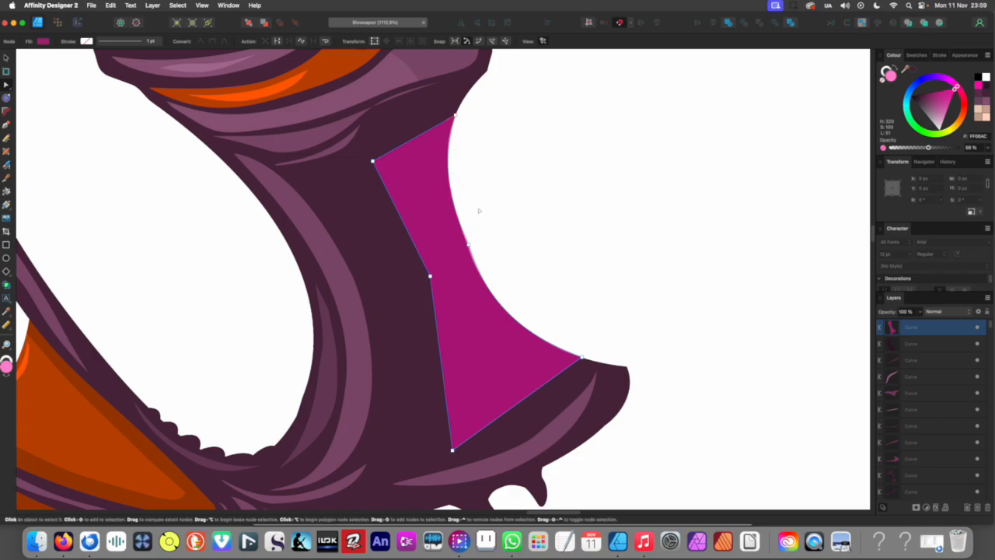
scroll(473, 266, up, 3)
click(466, 230)
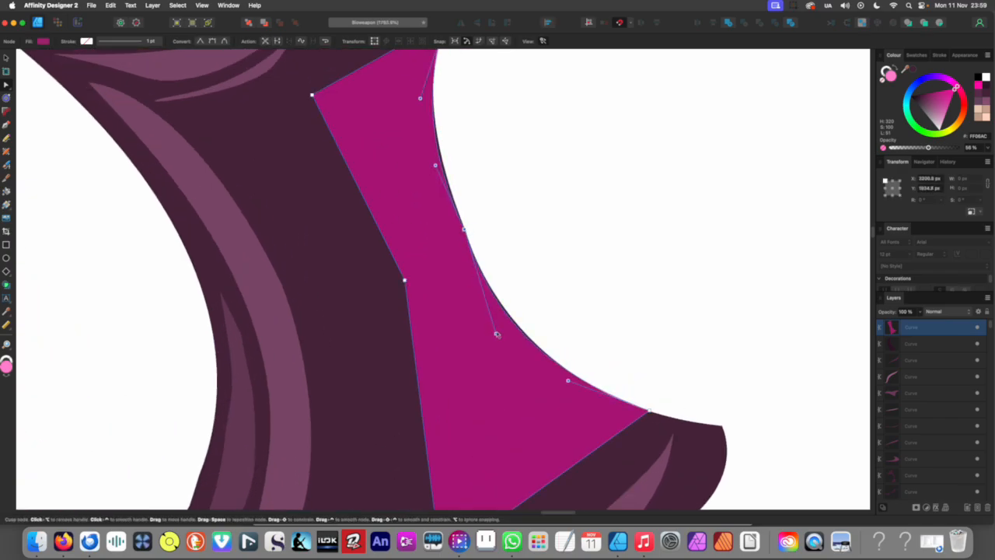
drag(497, 334, 500, 330)
scroll(447, 285, up, 2)
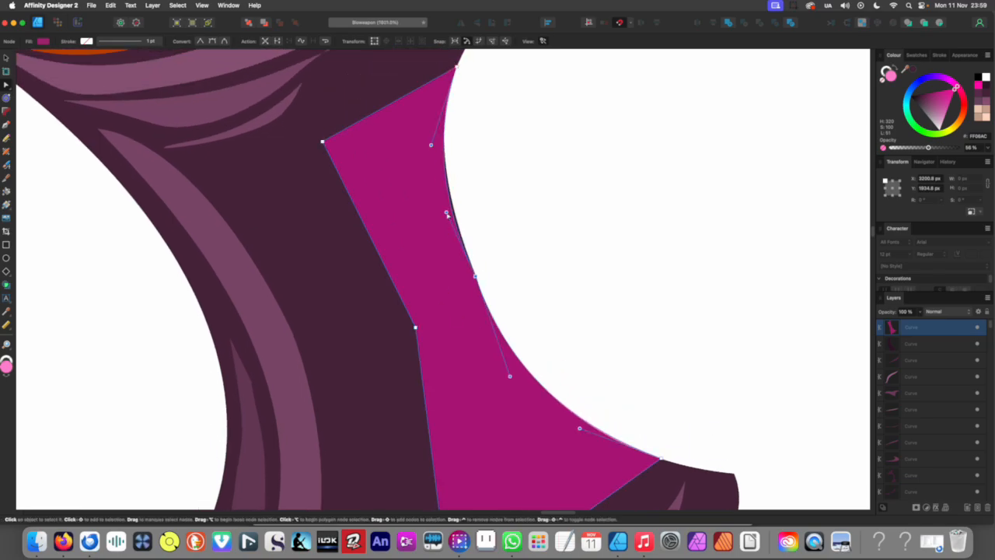
drag(447, 214, 451, 207)
scroll(505, 226, down, 5)
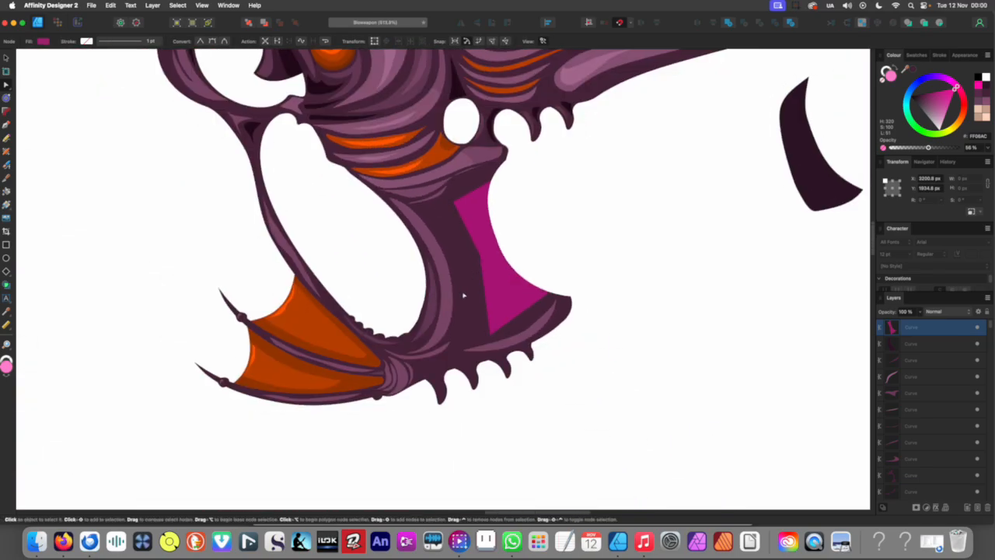
Curve the magenta shape's lower inner side, its bottom edge and its top edge to suit the grip, then deselect it
scroll(462, 295, up, 4)
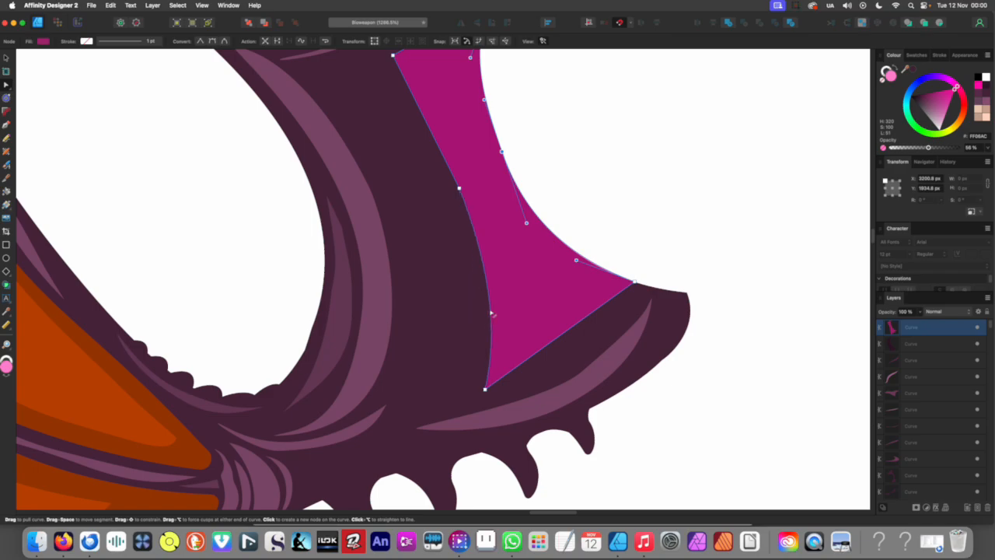
drag(491, 313, 498, 312)
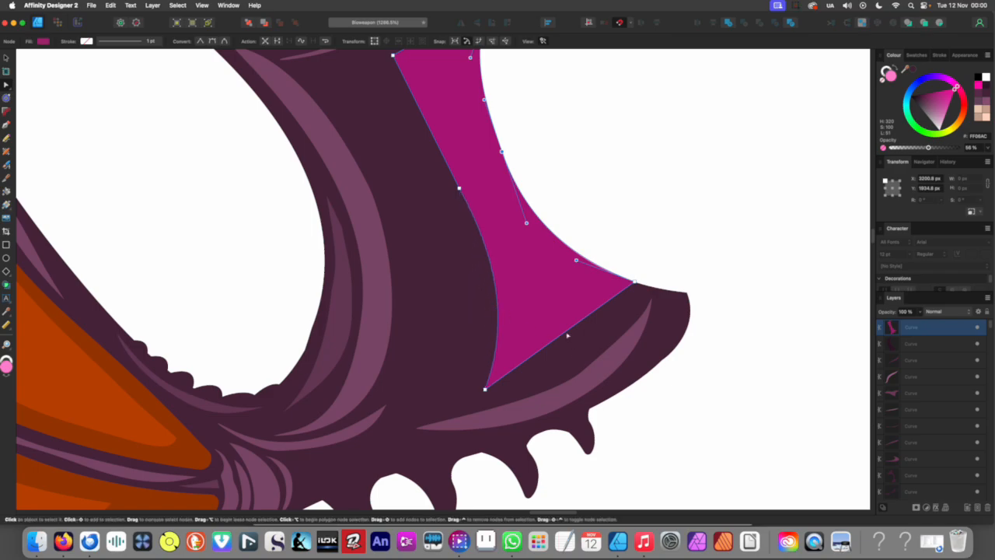
drag(567, 335, 584, 344)
scroll(489, 226, up, 4)
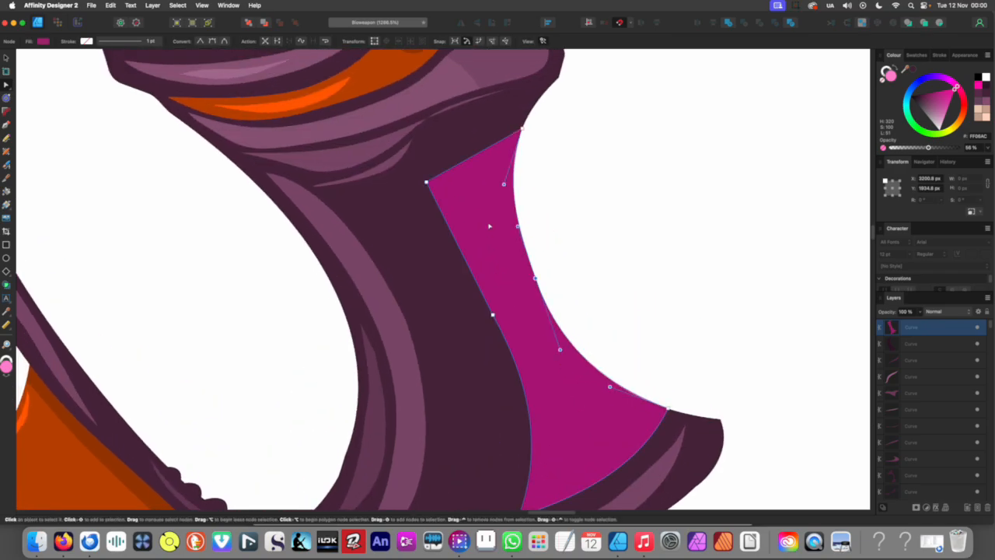
mouse_move(456, 167)
mouse_down()
mouse_move(437, 164)
mouse_move(450, 159)
mouse_up()
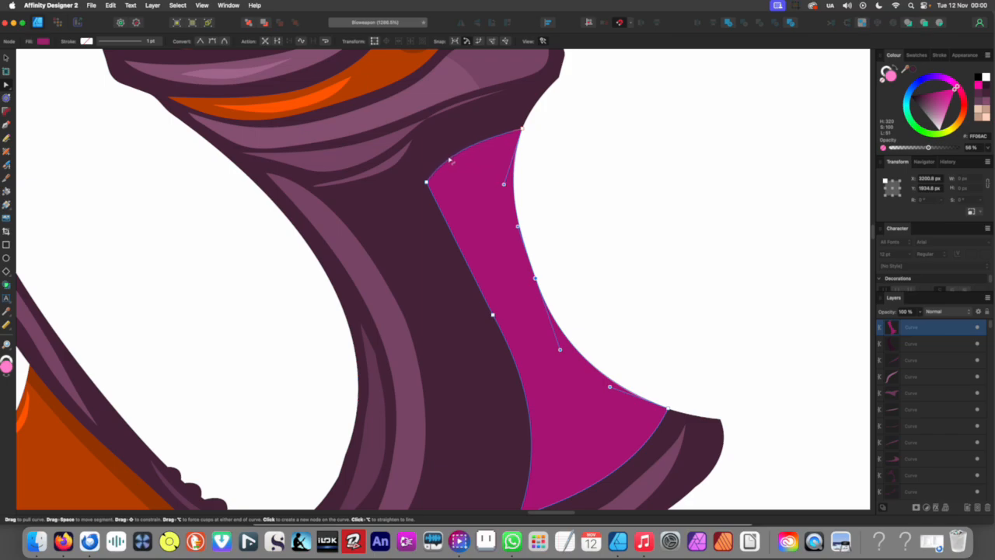
scroll(450, 159, down, 3)
click(555, 272)
scroll(451, 226, down, 3)
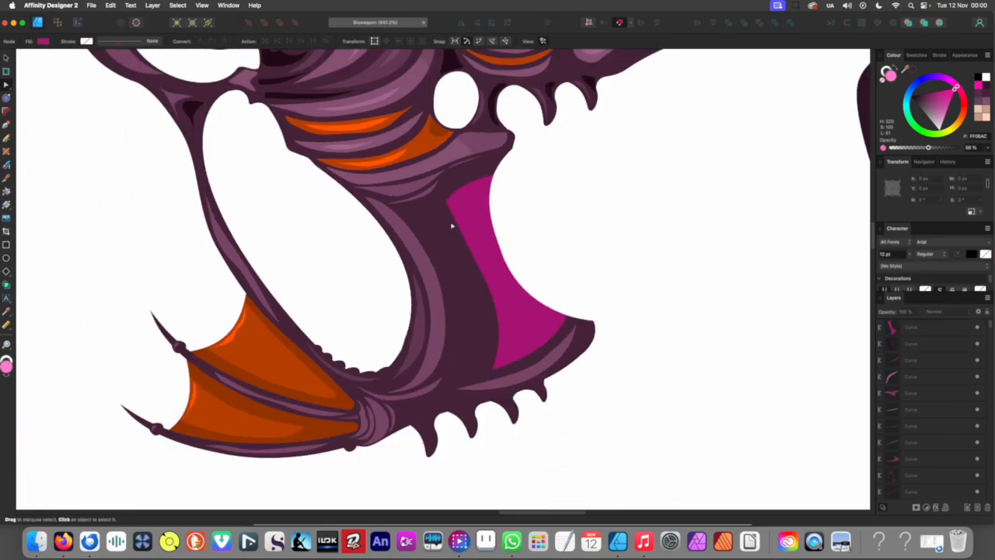
Round the magenta shape's upper inner corner with a radius of about 19 px, round its lower inner corner, and deselect it
scroll(448, 220, up, 2)
click(471, 217)
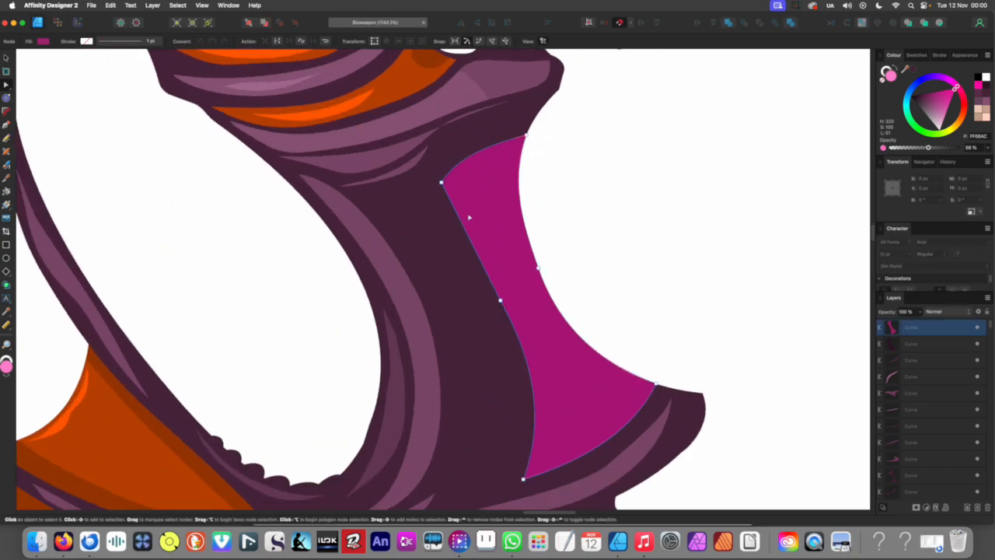
key(c)
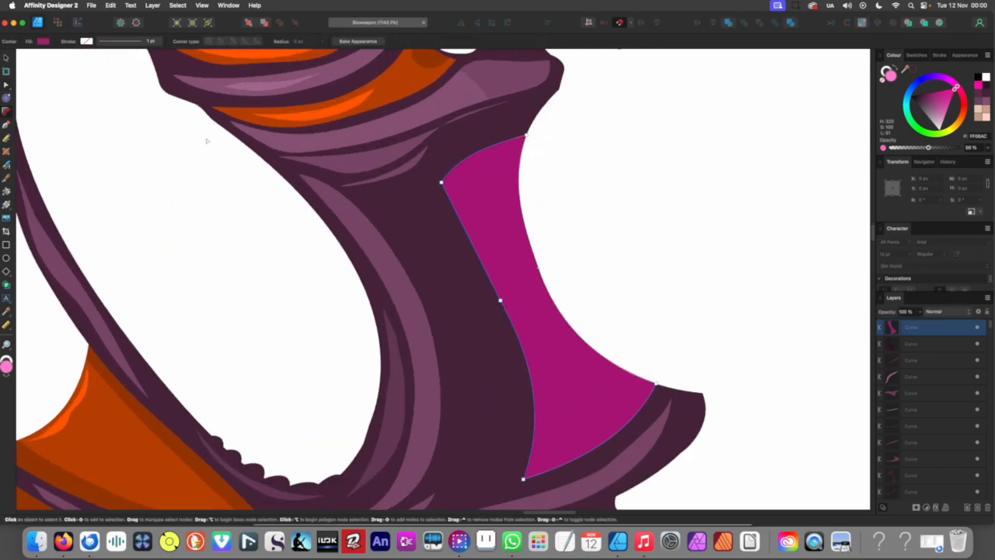
drag(444, 183, 499, 197)
scroll(528, 322, down, 3)
scroll(529, 322, right, 1)
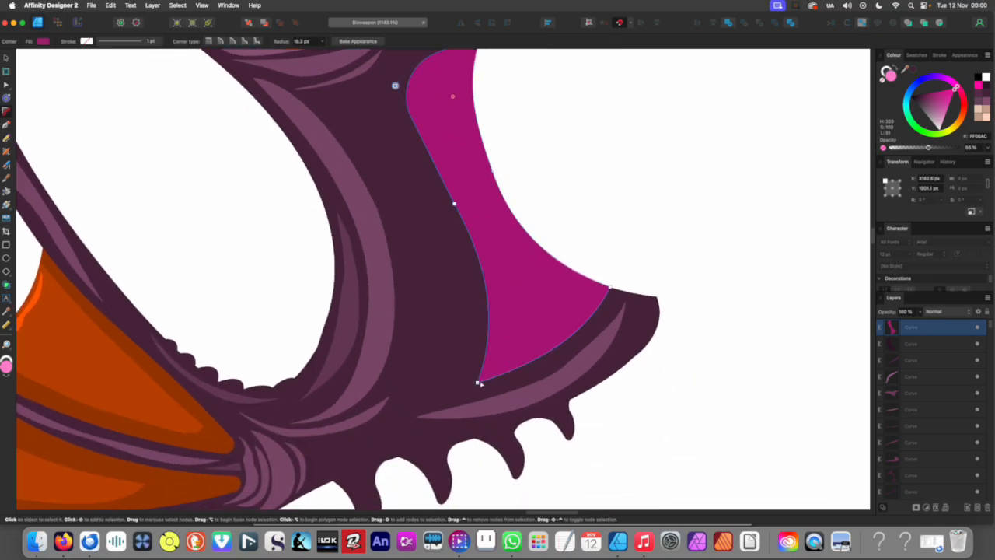
drag(478, 382, 493, 370)
scroll(519, 268, down, 6)
click(614, 342)
key(v)
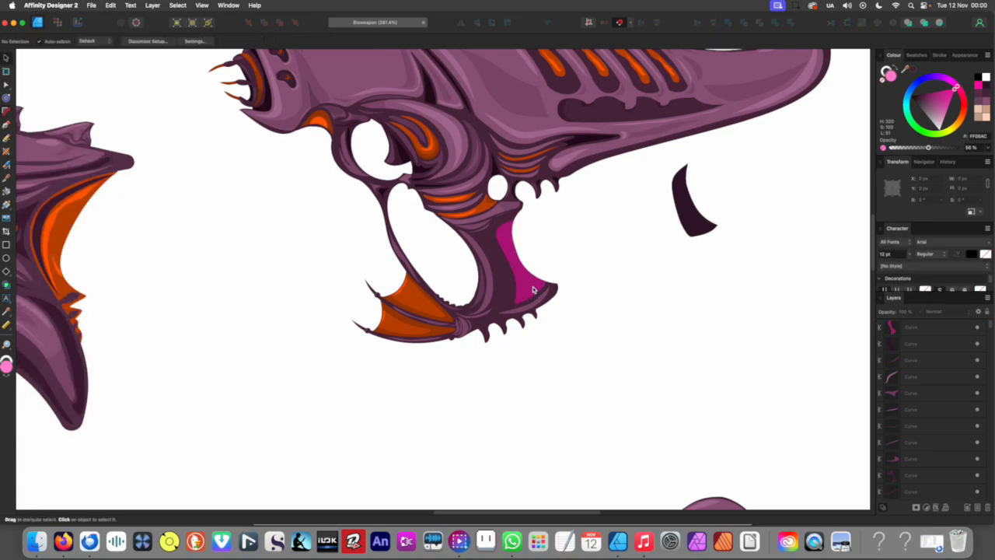
Recolour the magenta grip shape with the dark purple sampled from the shadow shape set aside on the canvas, and deselect it
click(533, 290)
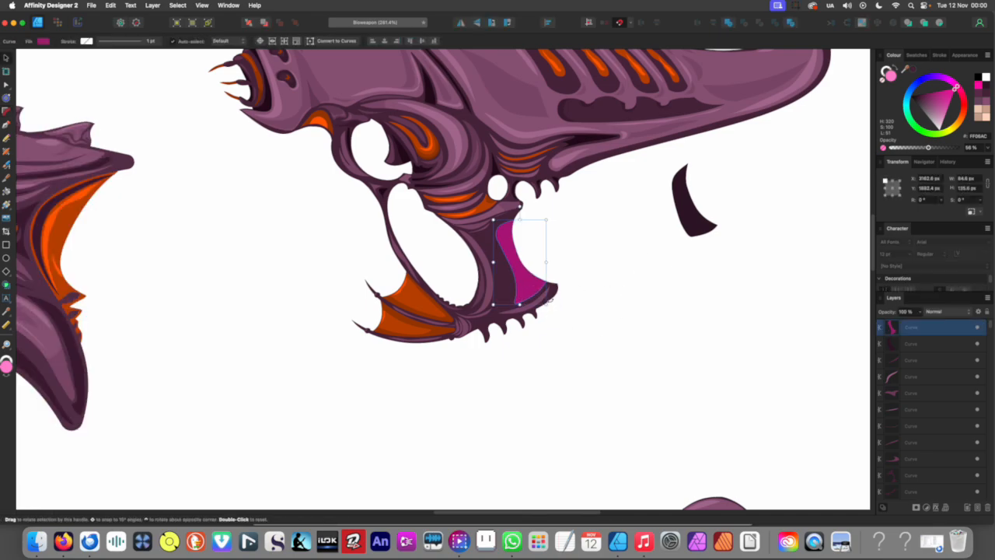
drag(546, 304, 510, 252)
key(super+z)
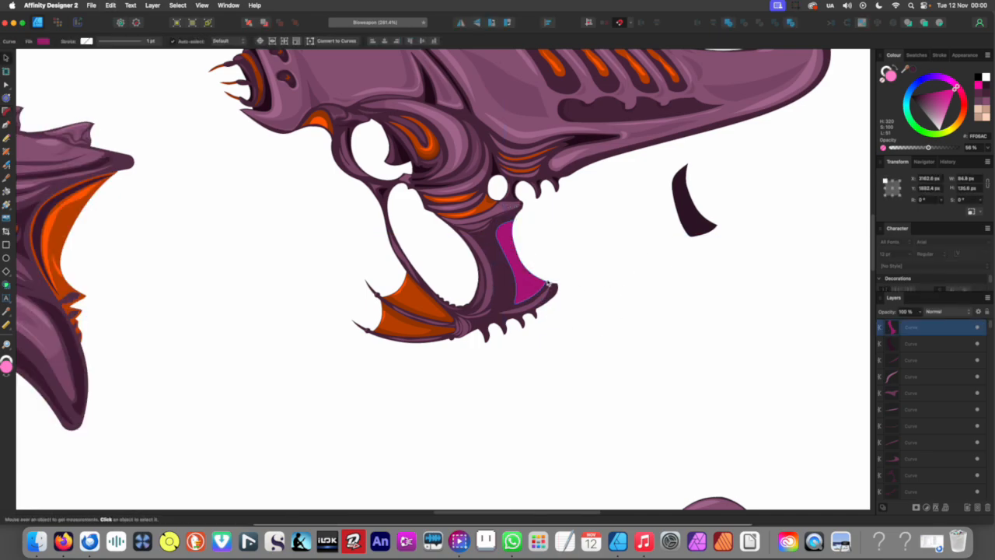
drag(519, 215, 484, 270)
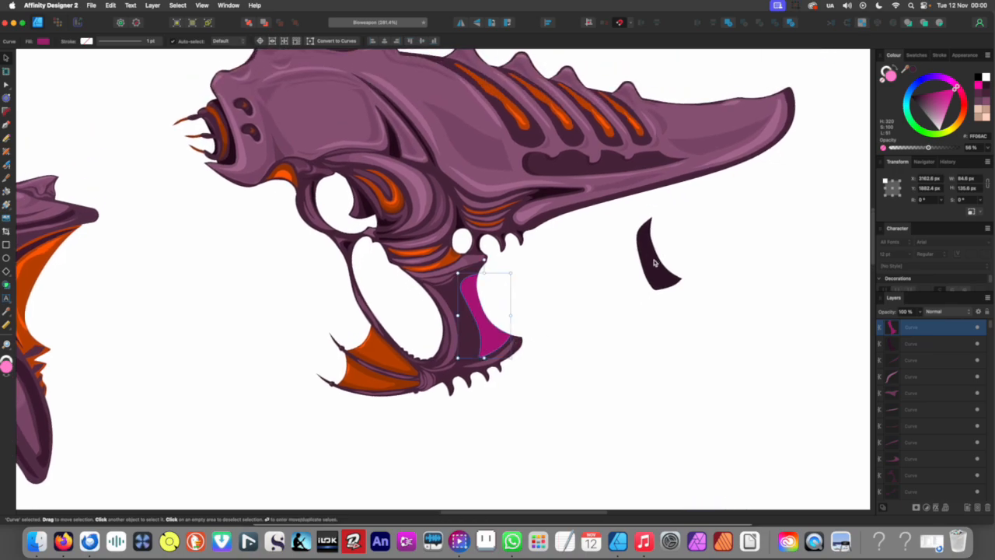
key(i)
click(654, 263)
key(v)
click(534, 323)
scroll(473, 340, up, 3)
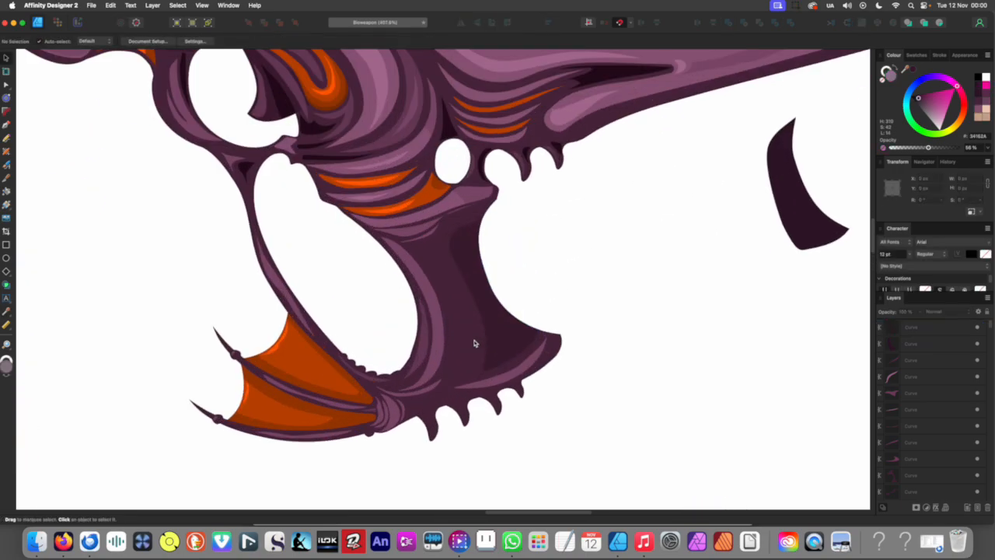
Select the grip's recoloured shadow shape, open its object commands, and deselect it
click(511, 345)
right_click(511, 341)
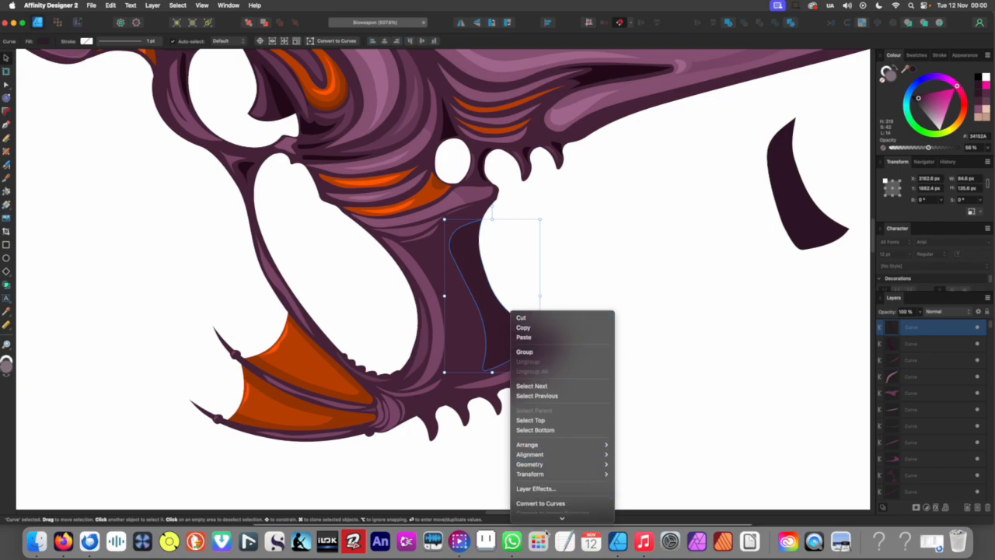
click(541, 454)
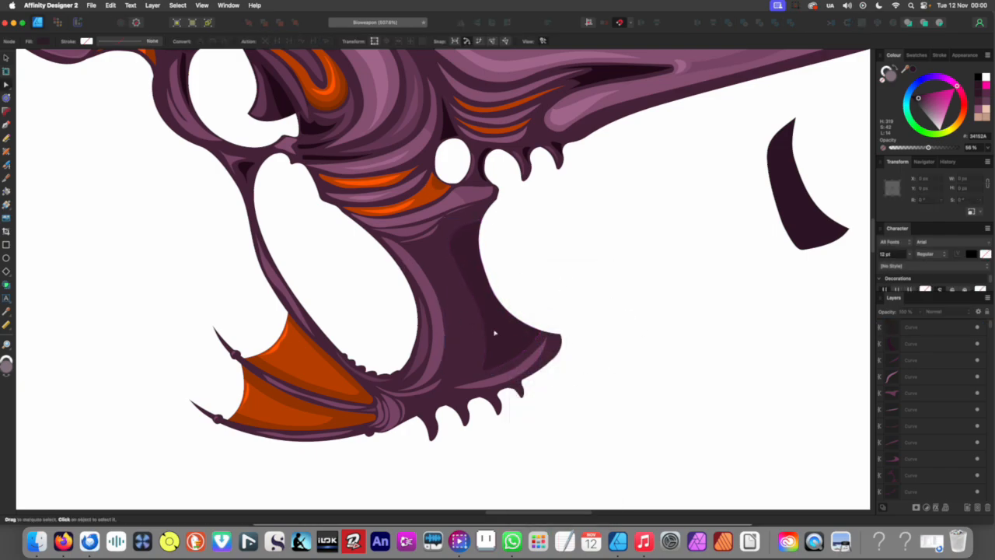
Select the translucent shadow shape on the grip, undo its trial move, set its opacity to 100%, and deselect it
scroll(491, 323, down, 5)
scroll(493, 329, up, 6)
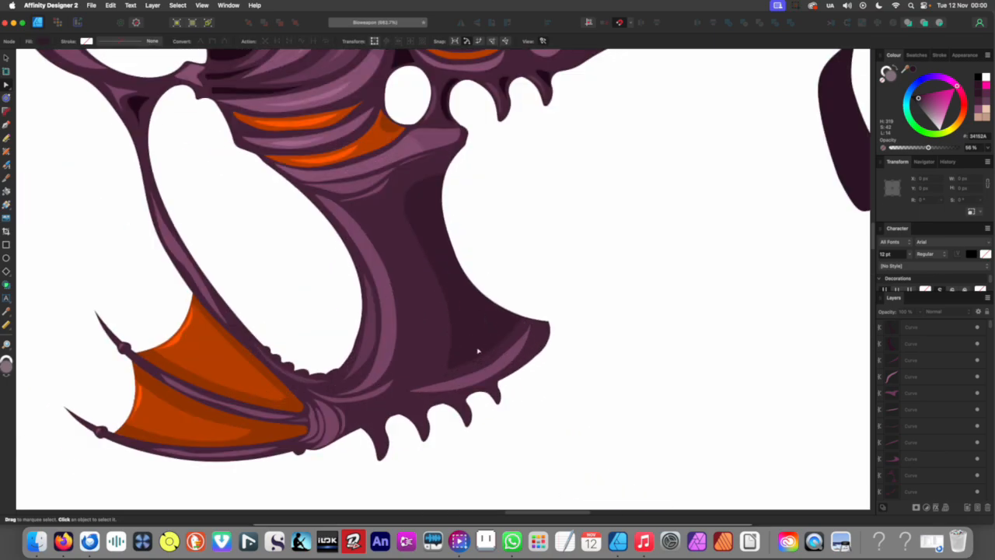
scroll(451, 316, down, 8)
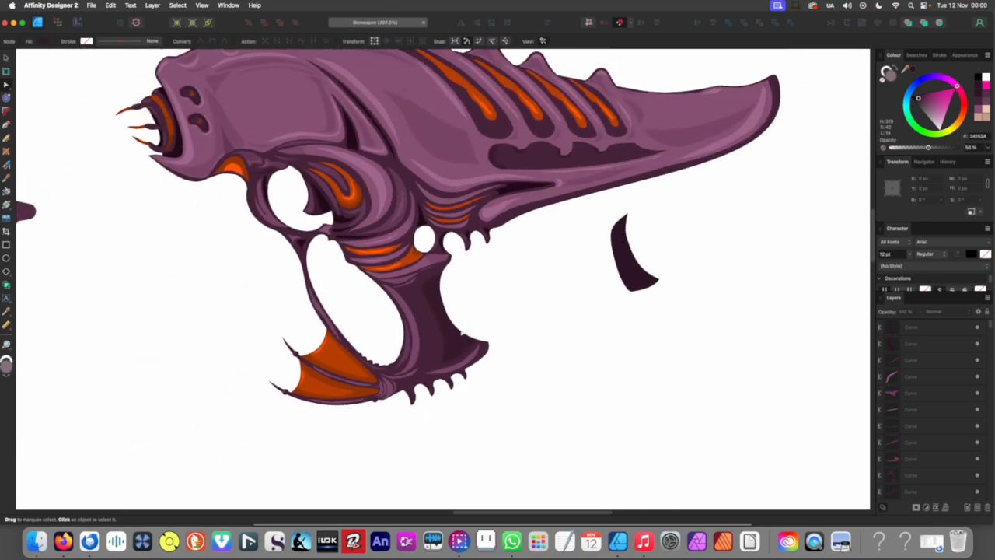
scroll(479, 369, down, 6)
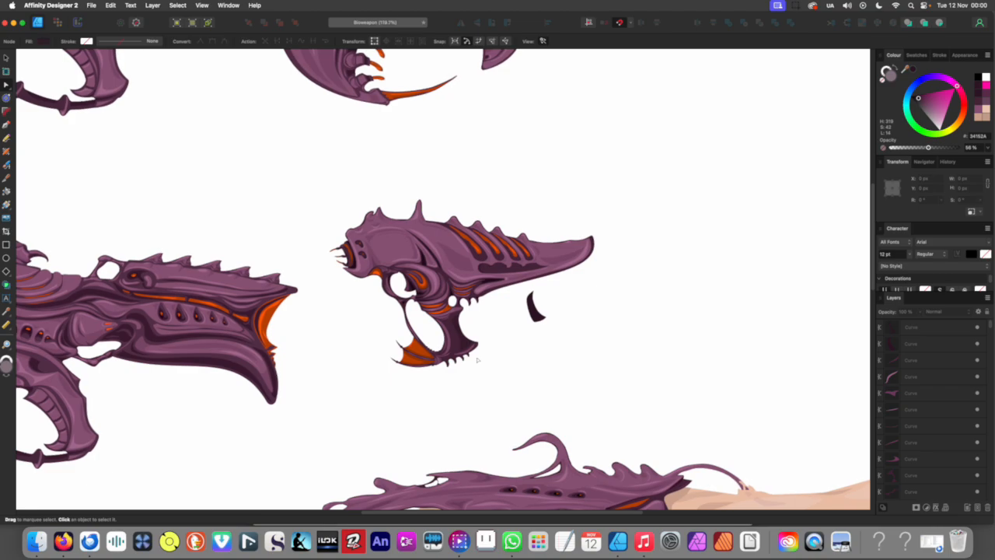
scroll(476, 340, up, 6)
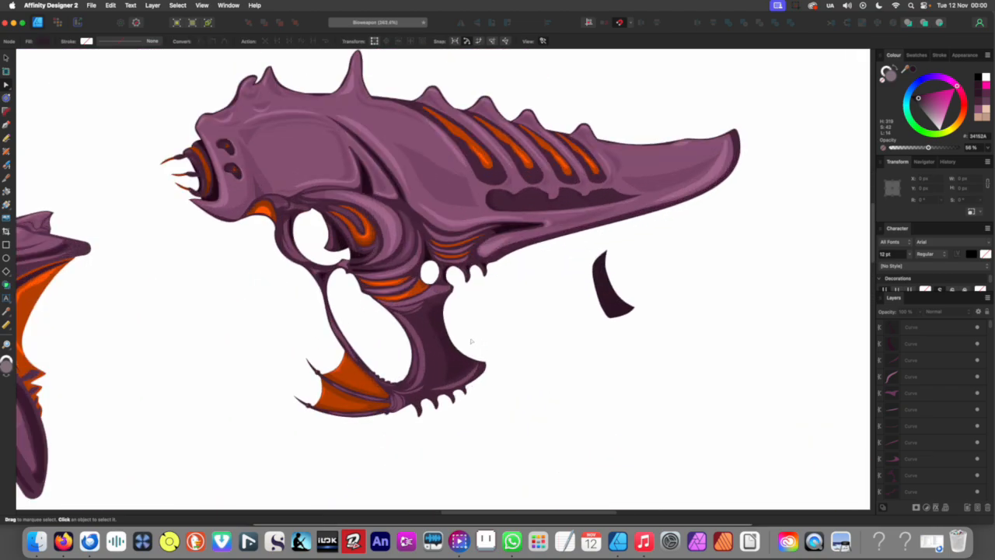
key(v)
click(465, 362)
drag(465, 362, 588, 334)
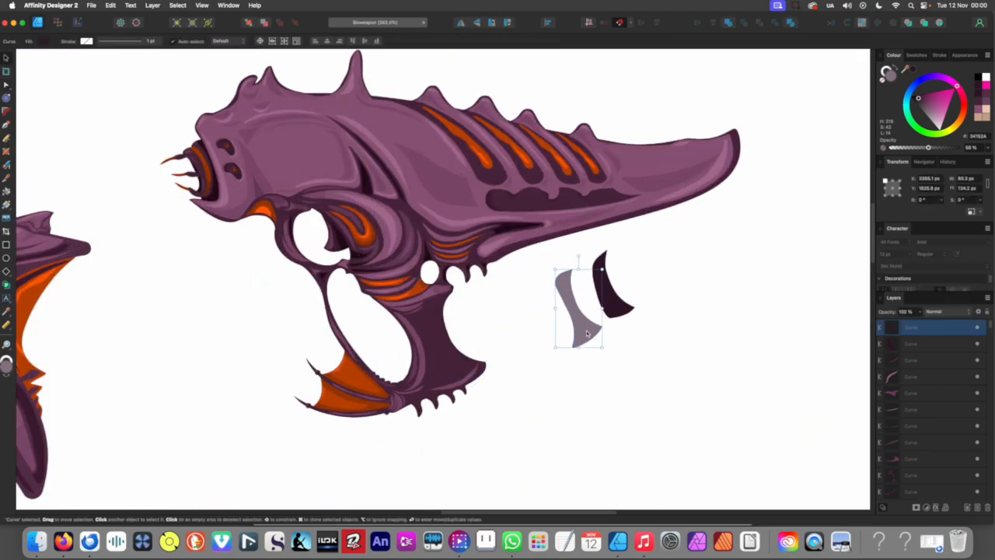
key(super+z)
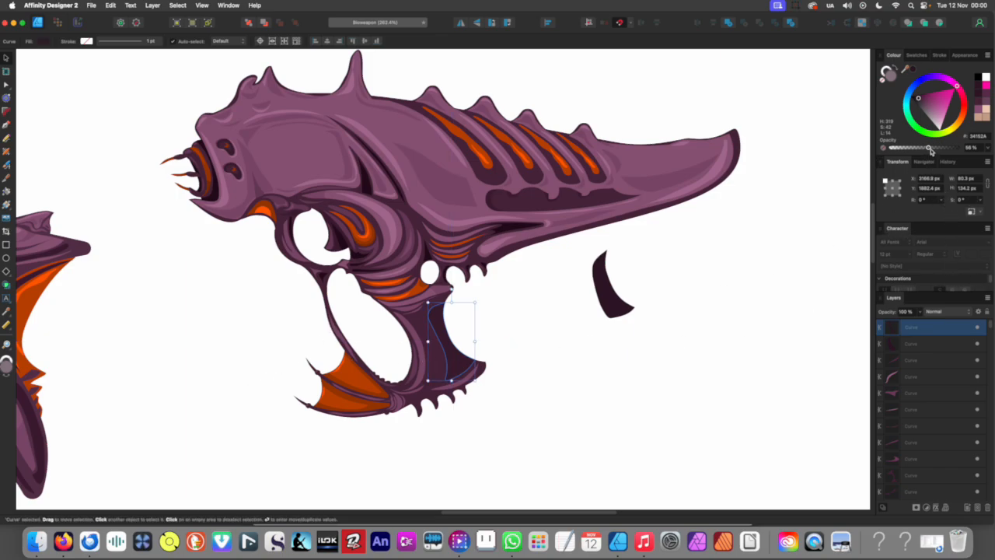
drag(931, 150, 941, 151)
scroll(544, 212, down, 5)
click(552, 305)
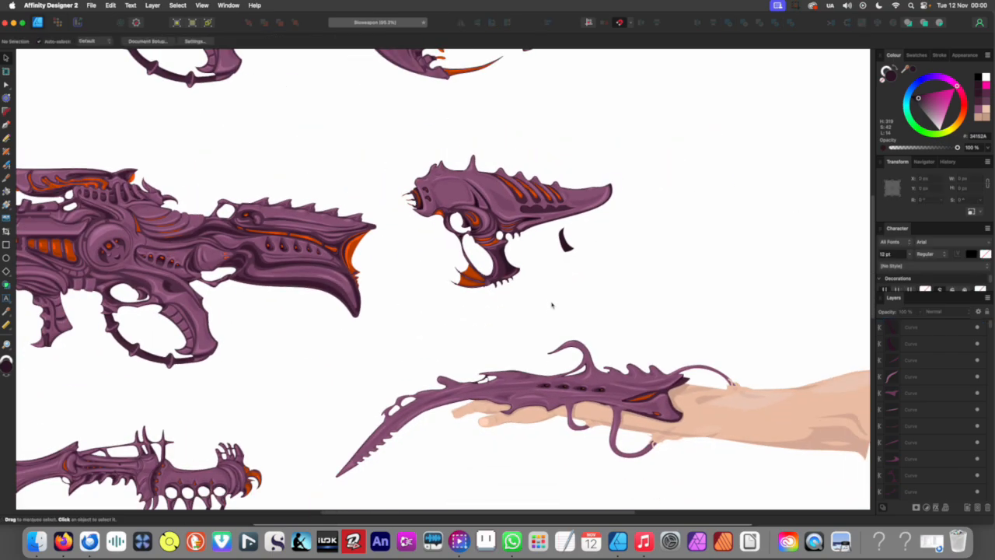
Move the opaque shadow shape off the grip beside the other shadow shape set aside on the canvas, and deselect it
drag(528, 292, 513, 340)
scroll(513, 340, up, 5)
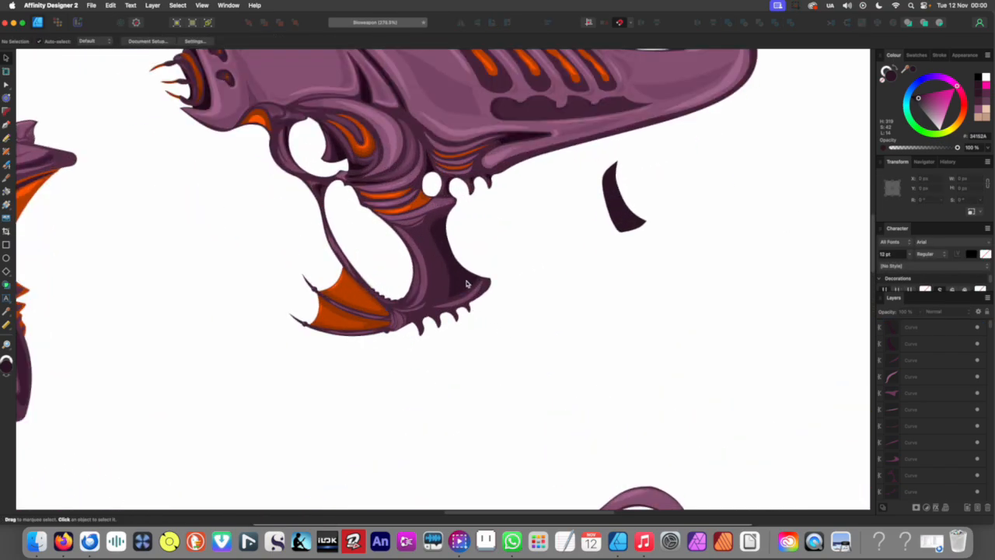
drag(471, 284, 600, 247)
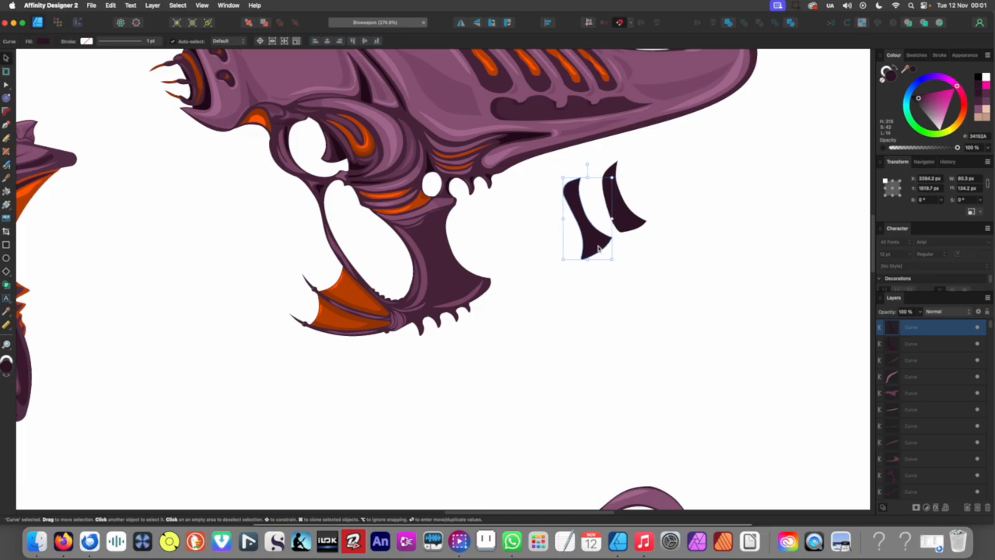
click(564, 304)
Select the dark purple base curve of the pistol inside its group
drag(547, 287, 508, 374)
scroll(499, 366, down, 3)
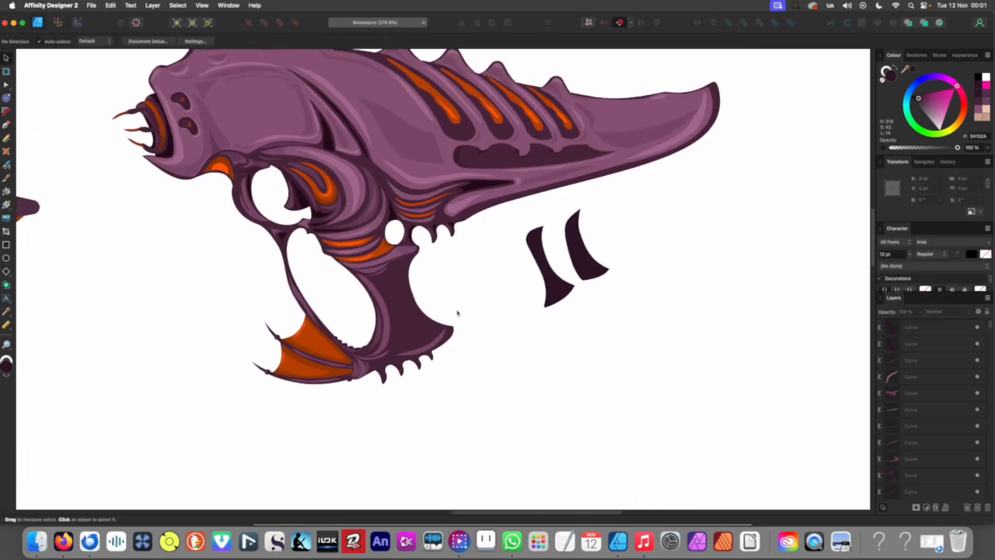
scroll(468, 310, left, 2)
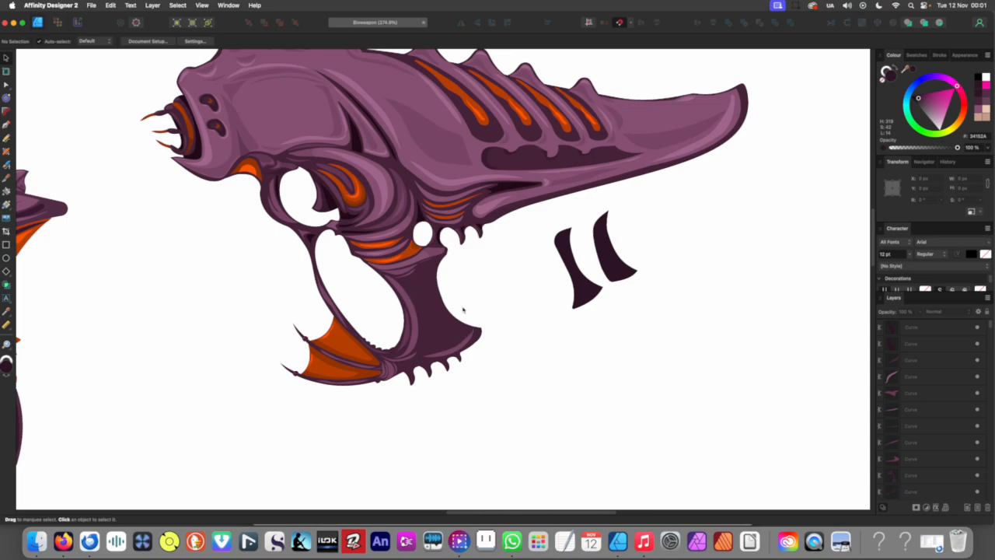
scroll(464, 311, up, 2)
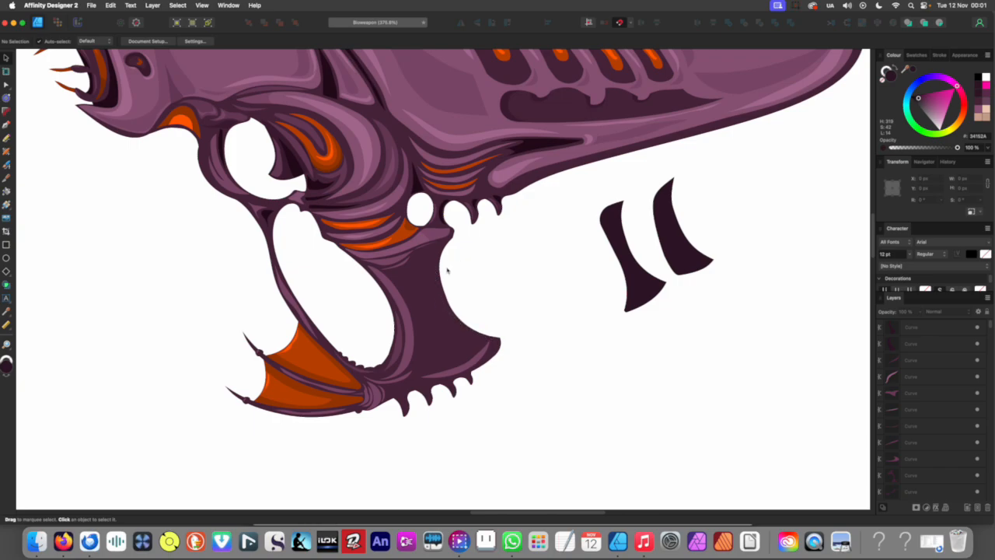
scroll(459, 279, up, 4)
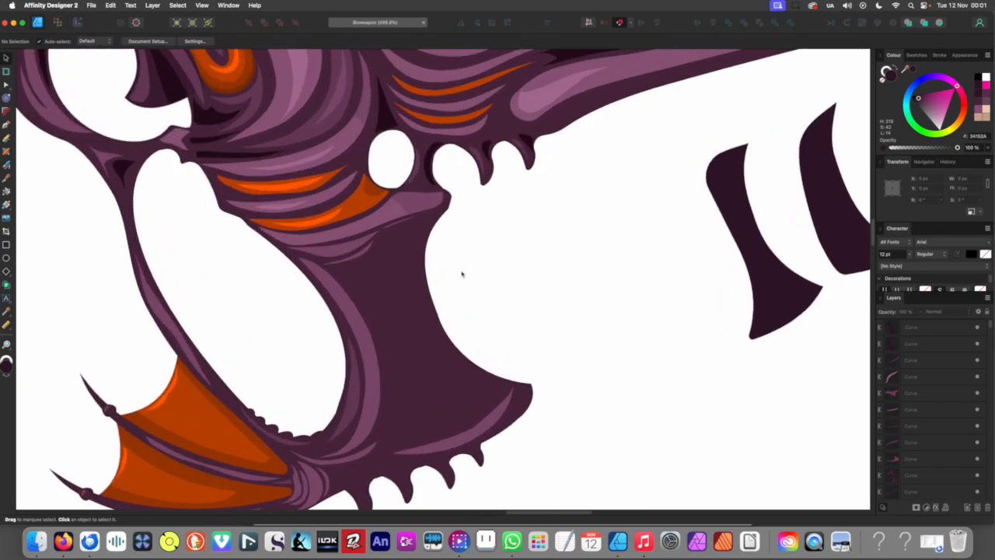
scroll(479, 221, up, 2)
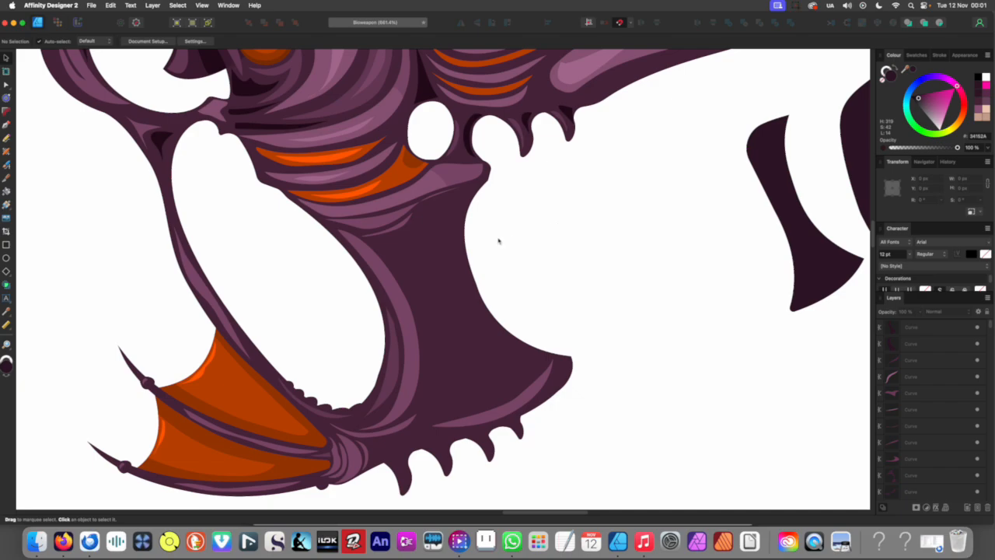
click(458, 259)
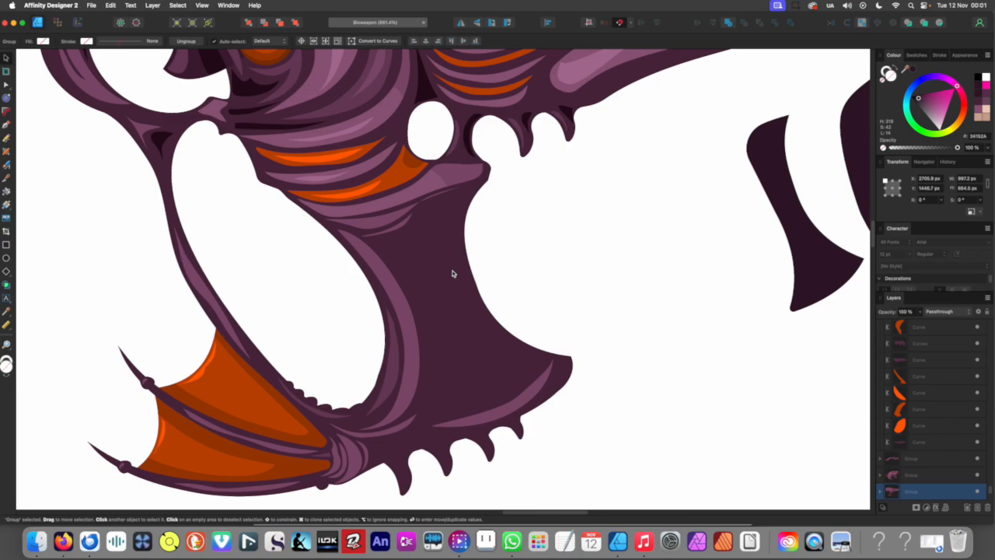
double_click(452, 273)
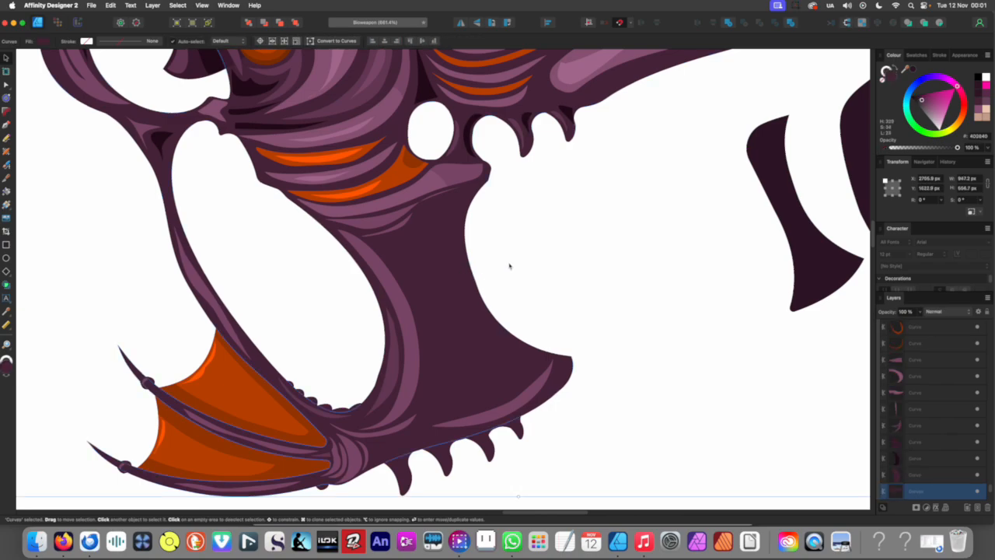
Cut a curved section out of the base curve along the grip's concave back edge with the Knife tool, and deselect everything
key(y)
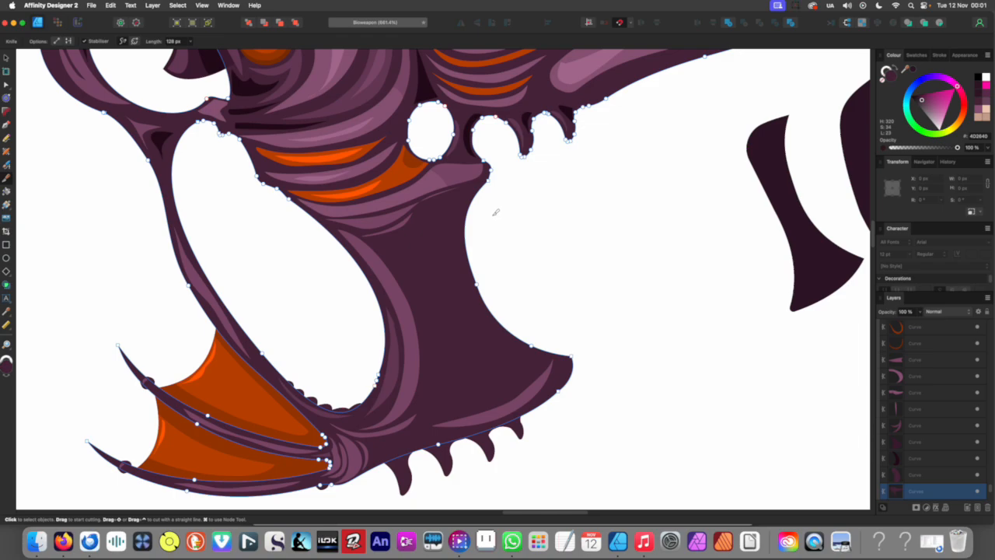
scroll(489, 193, up, 2)
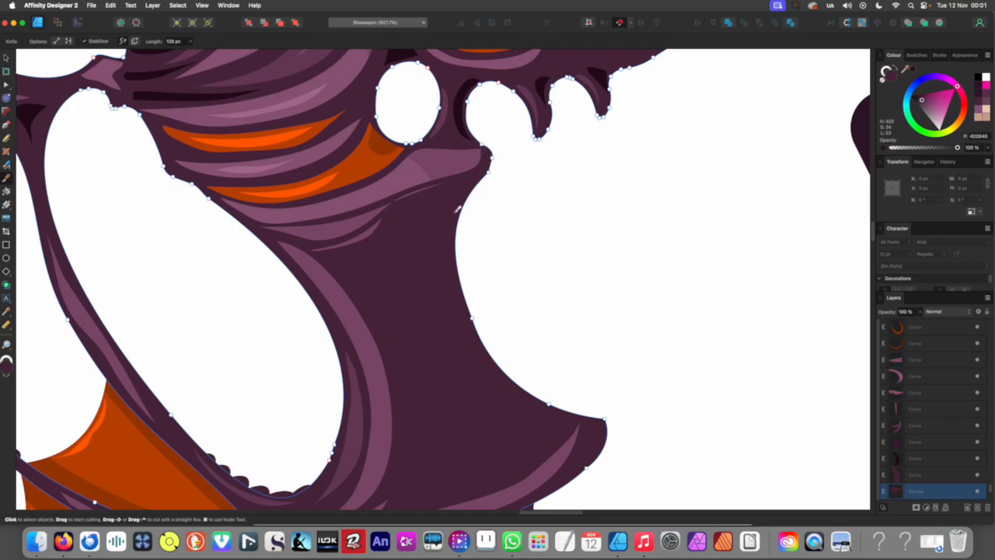
mouse_move(476, 192)
mouse_down()
mouse_move(472, 222)
mouse_move(447, 227)
mouse_move(413, 272)
mouse_move(344, 279)
mouse_move(430, 313)
mouse_move(453, 342)
mouse_move(473, 437)
mouse_move(453, 534)
mouse_move(508, 468)
mouse_move(557, 441)
mouse_move(595, 352)
mouse_up()
key(v)
scroll(545, 296, down, 5)
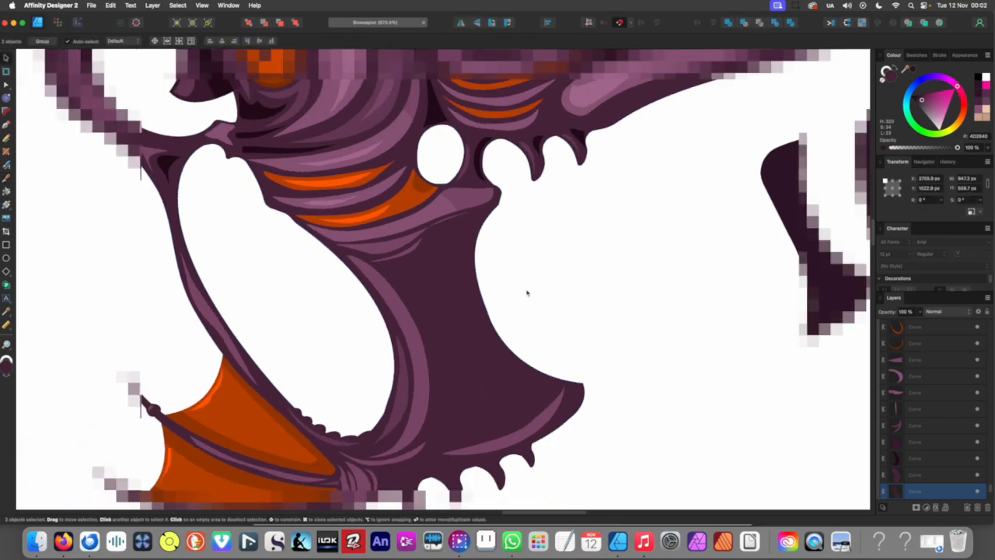
scroll(504, 291, up, 5)
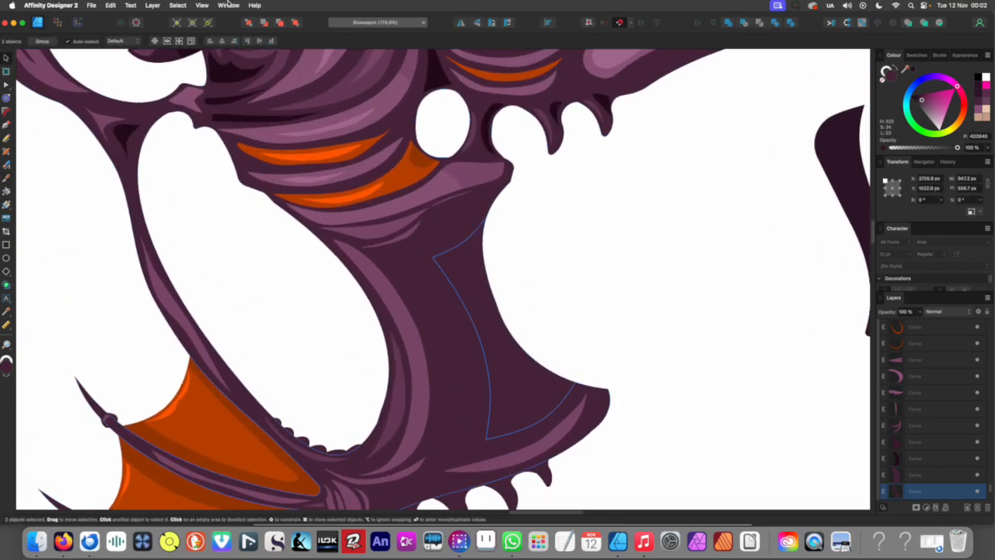
key(y)
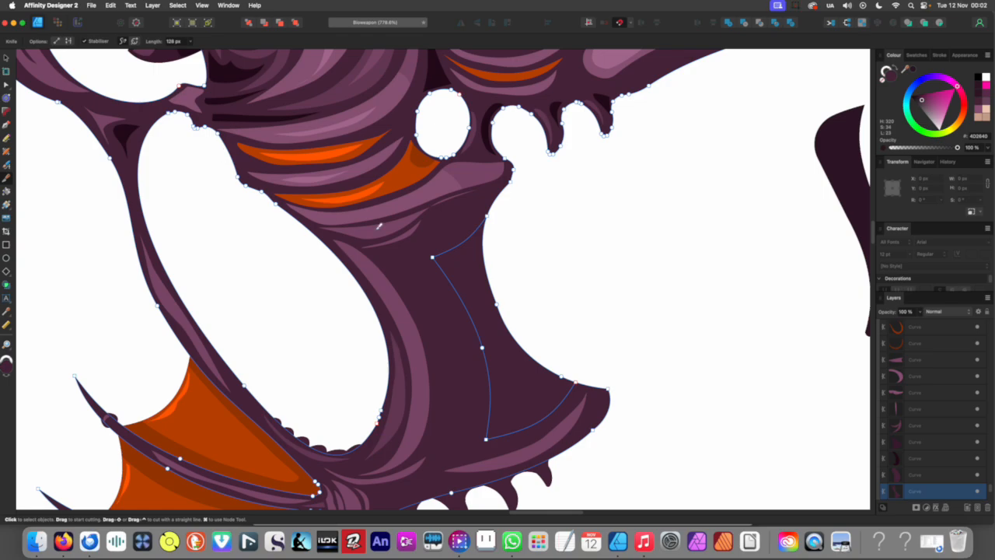
key(v)
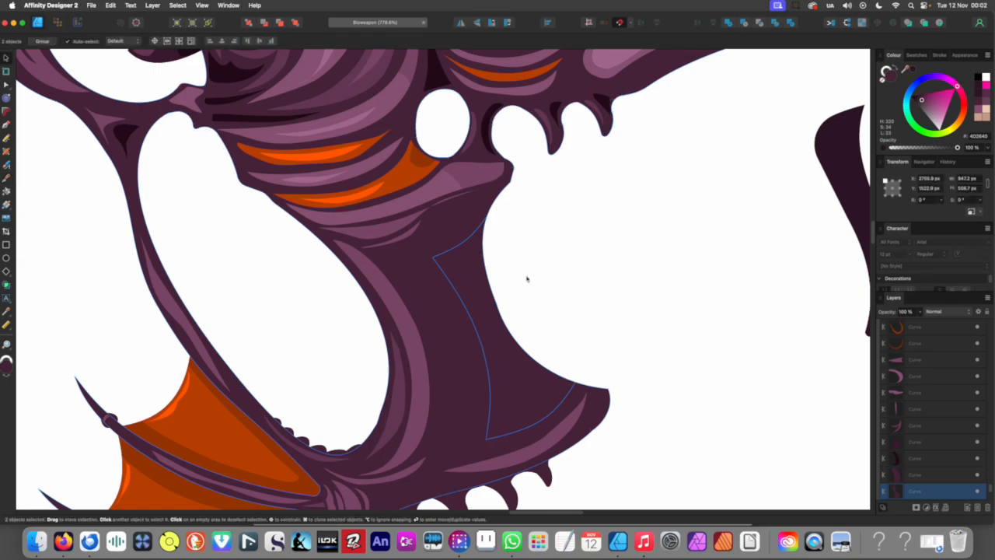
click(528, 279)
Select the cut grip section, undo its trial move, and recolour it with the dark purple sampled from a set-aside shadow shape
scroll(528, 278, right, 3)
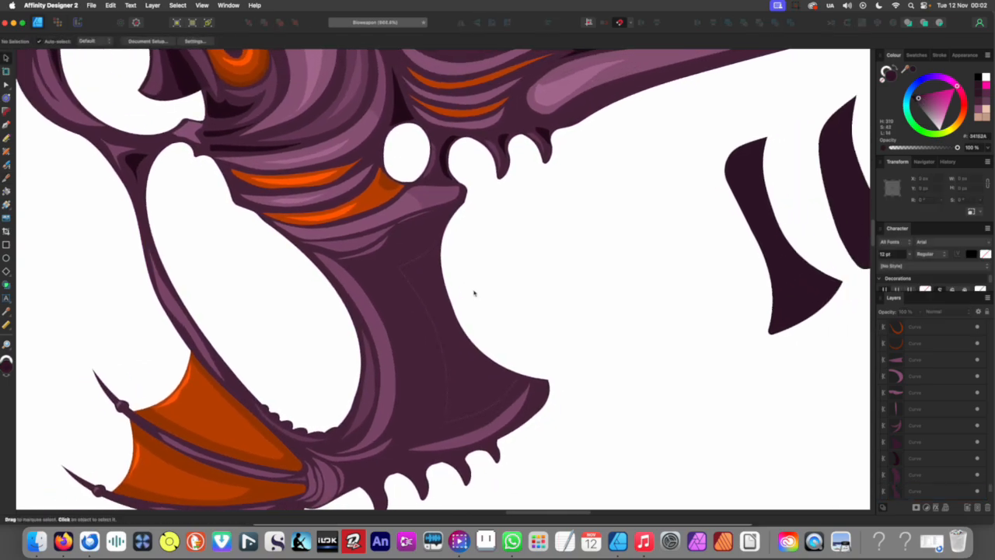
click(445, 362)
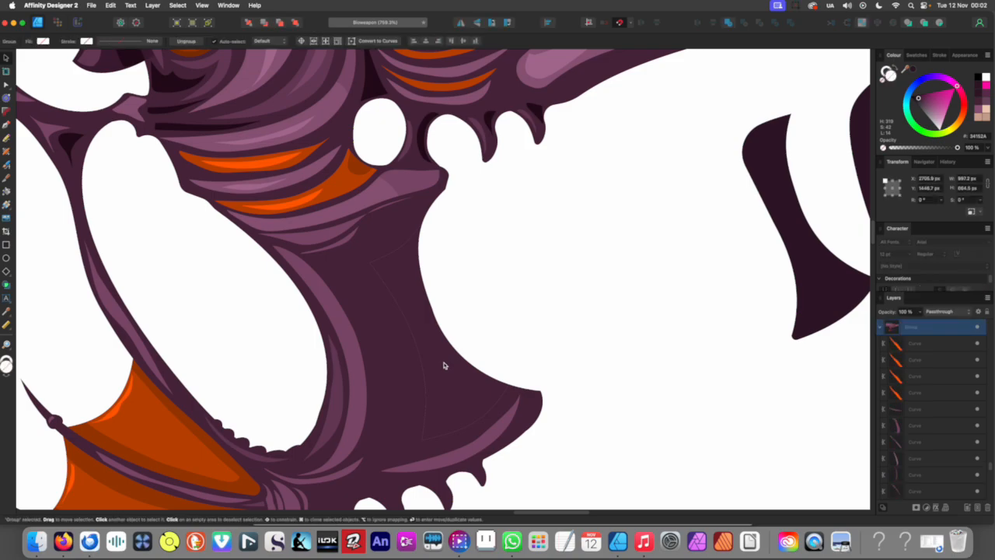
drag(443, 366, 594, 270)
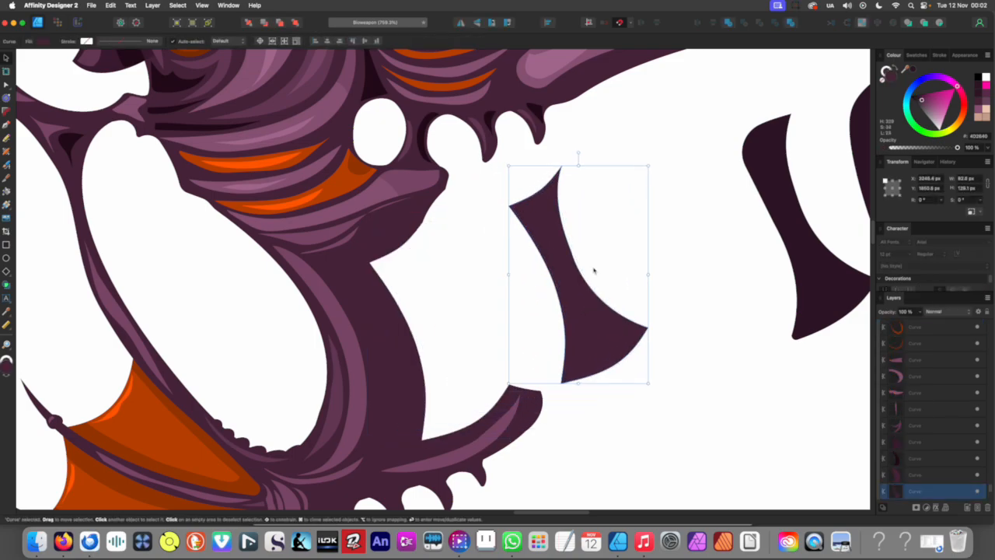
key(super+z)
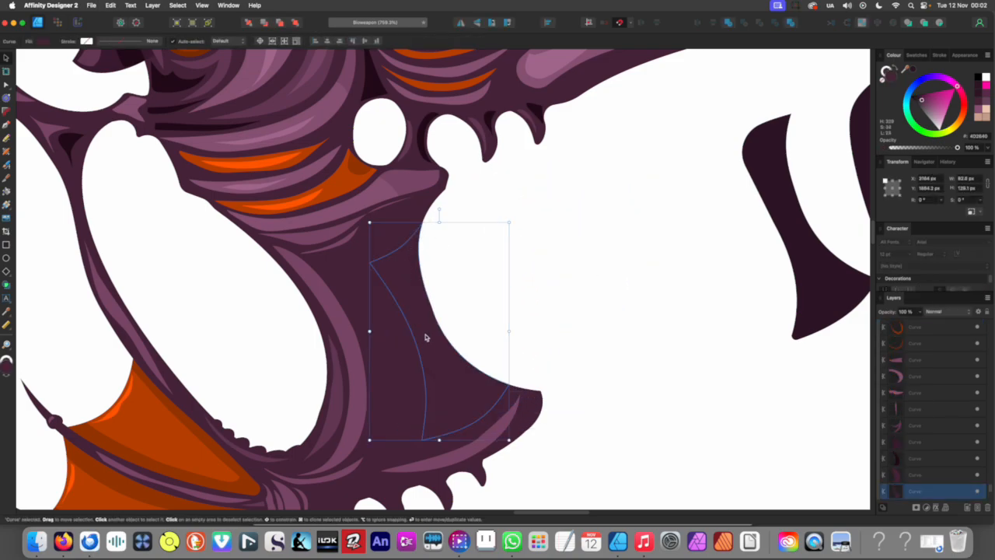
key(i)
click(804, 251)
key(v)
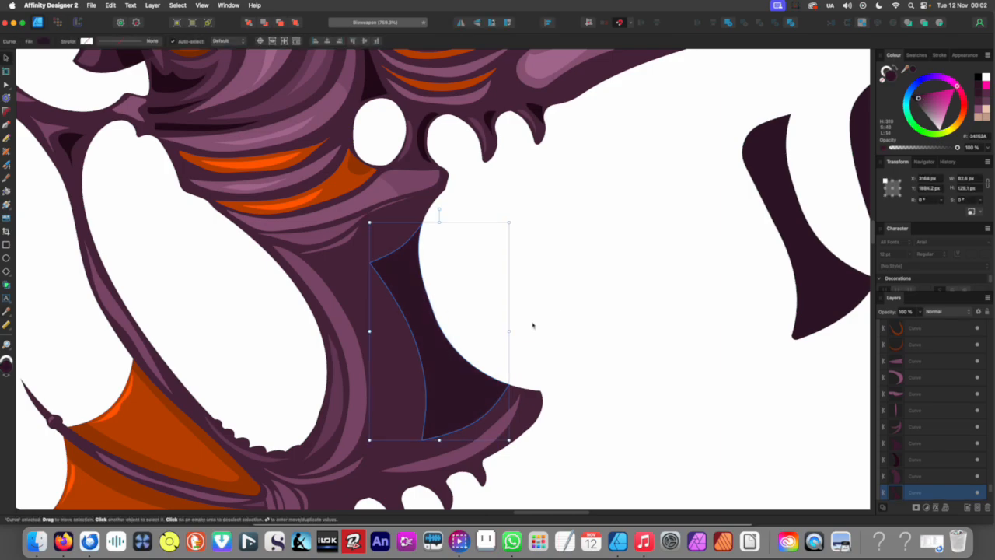
click(533, 326)
Examine the recoloured cut section on the grip from afar and close up, and select it inside the pistol group
scroll(455, 291, down, 5)
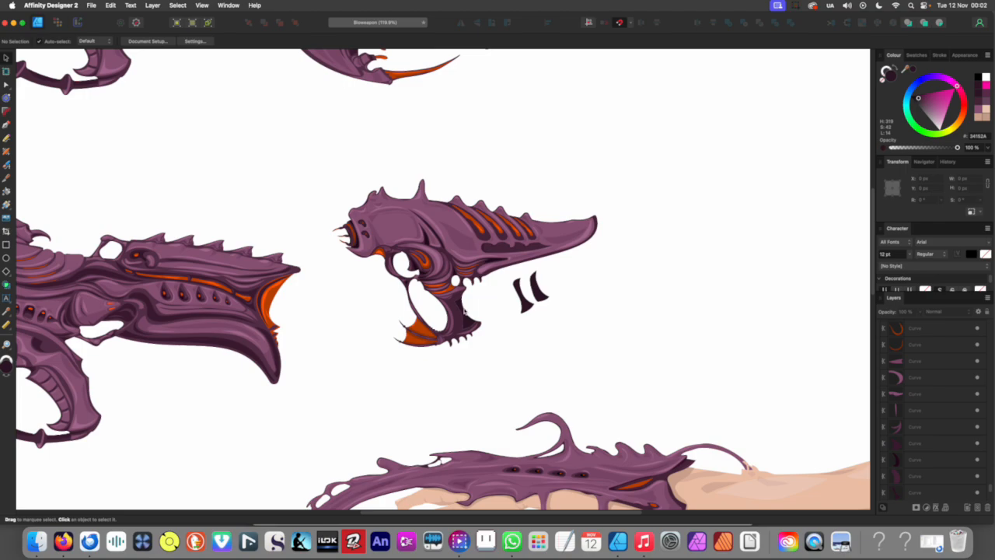
scroll(470, 325, up, 3)
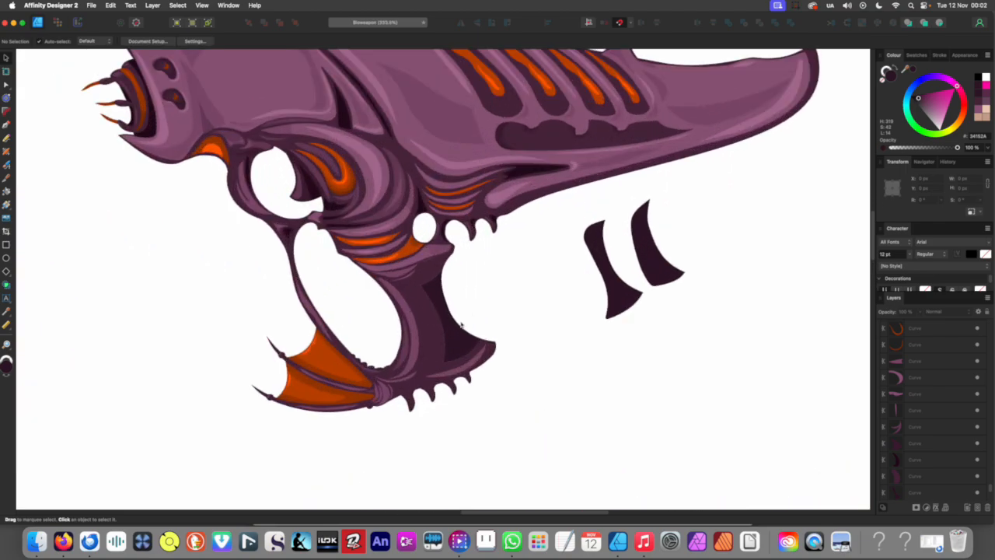
scroll(445, 295, up, 2)
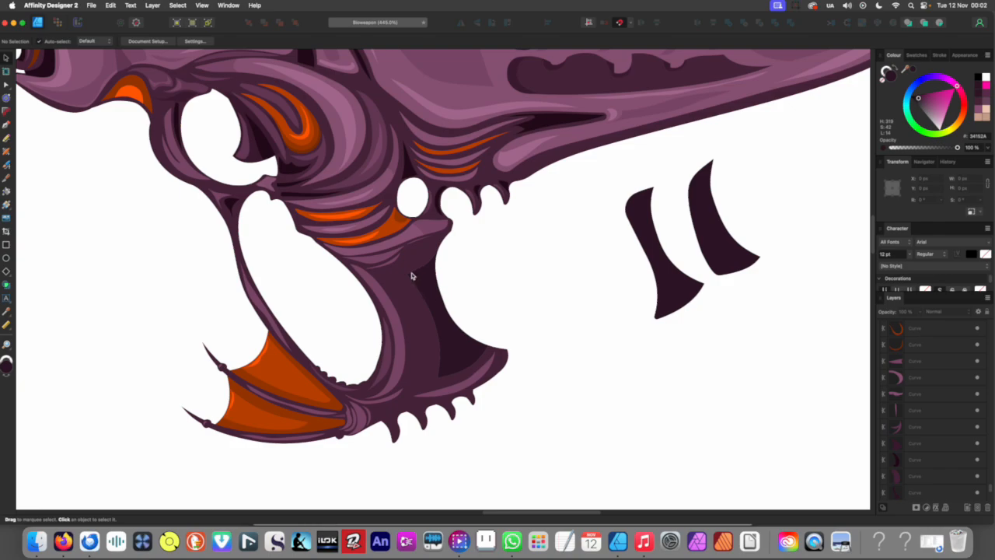
scroll(483, 264, up, 1)
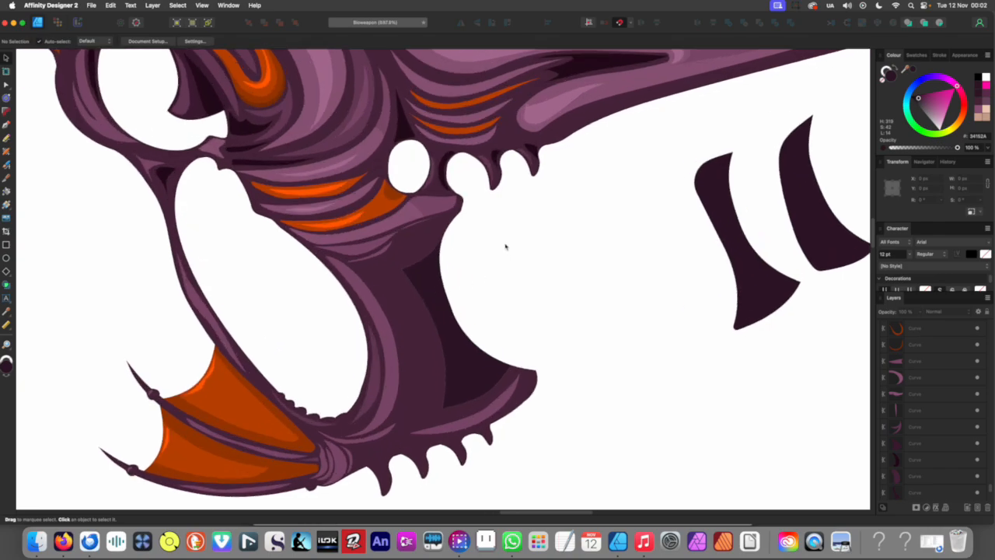
scroll(464, 257, up, 1)
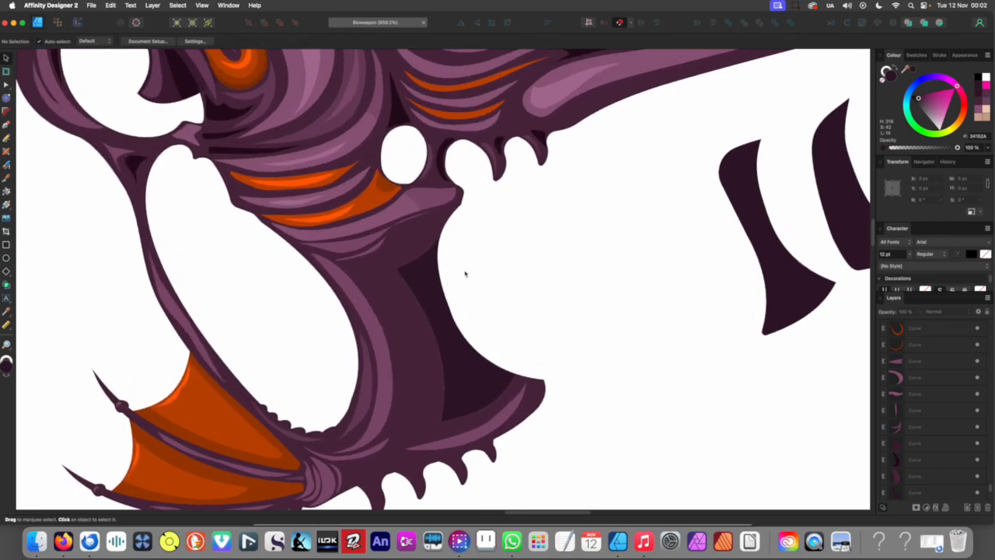
scroll(409, 270, up, 2)
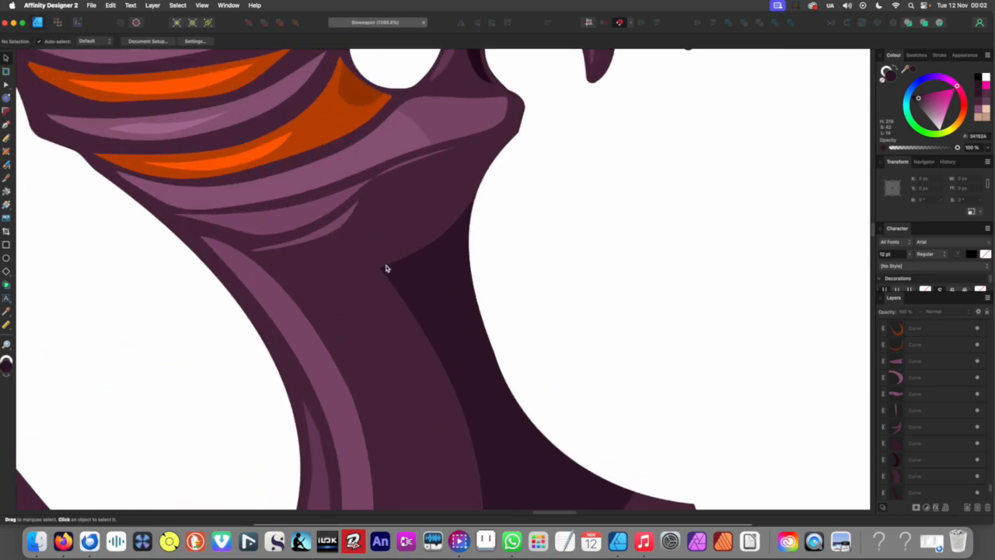
scroll(420, 268, down, 4)
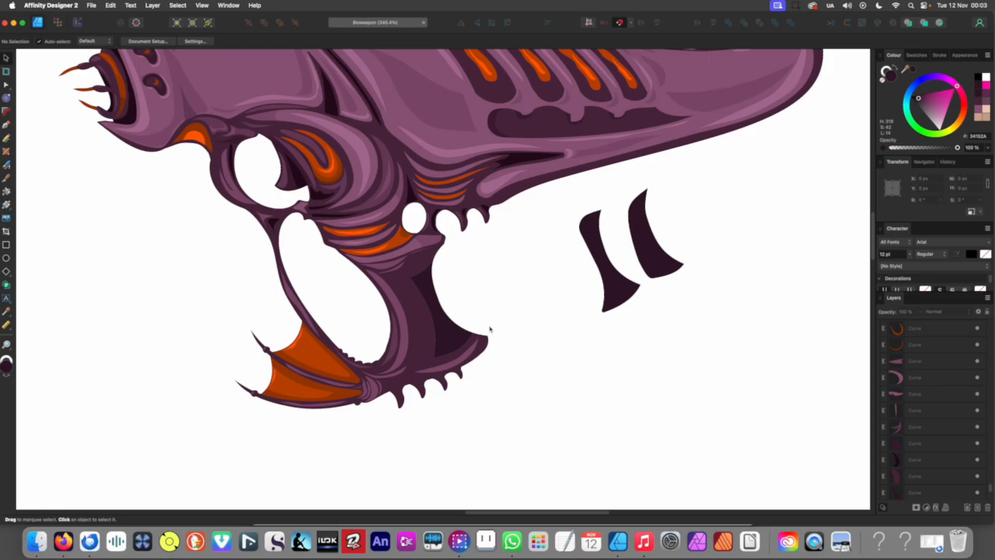
click(449, 336)
double_click(449, 335)
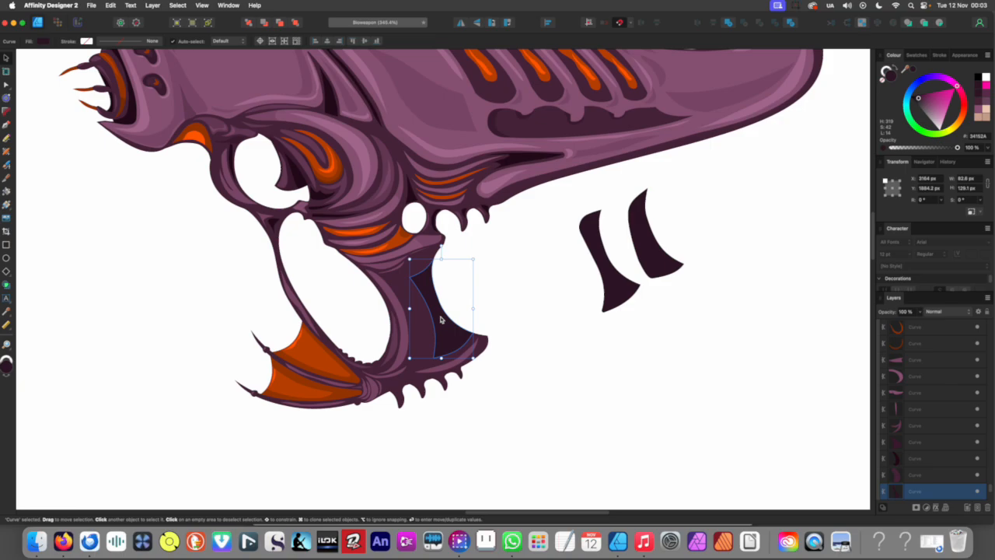
Try deleting the dark cut section from the pistol grip, undoing and redoing the deletion for comparison
shift+click(441, 319)
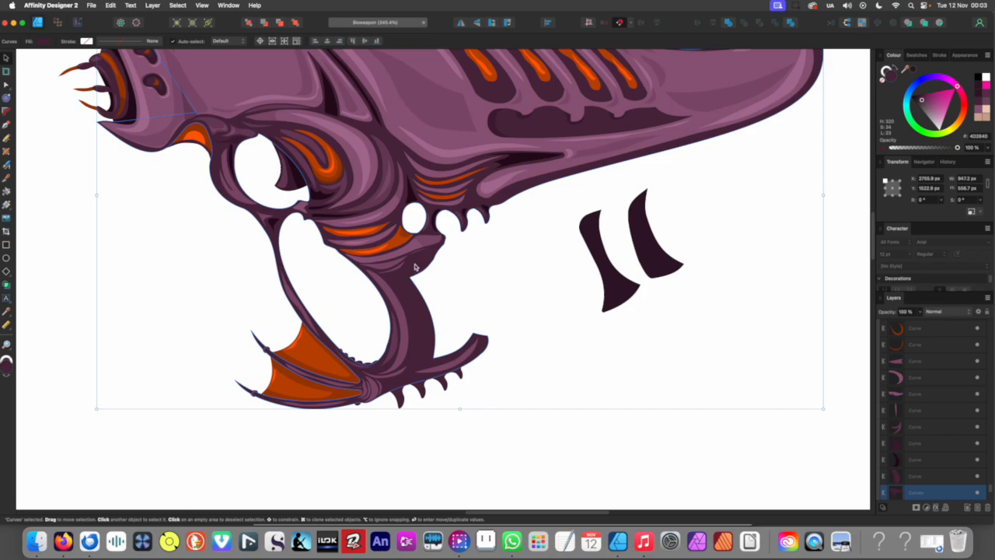
click(435, 330)
key(Delete)
key(super+z)
key(super+shift+z)
key(super+z)
key(super+shift+z)
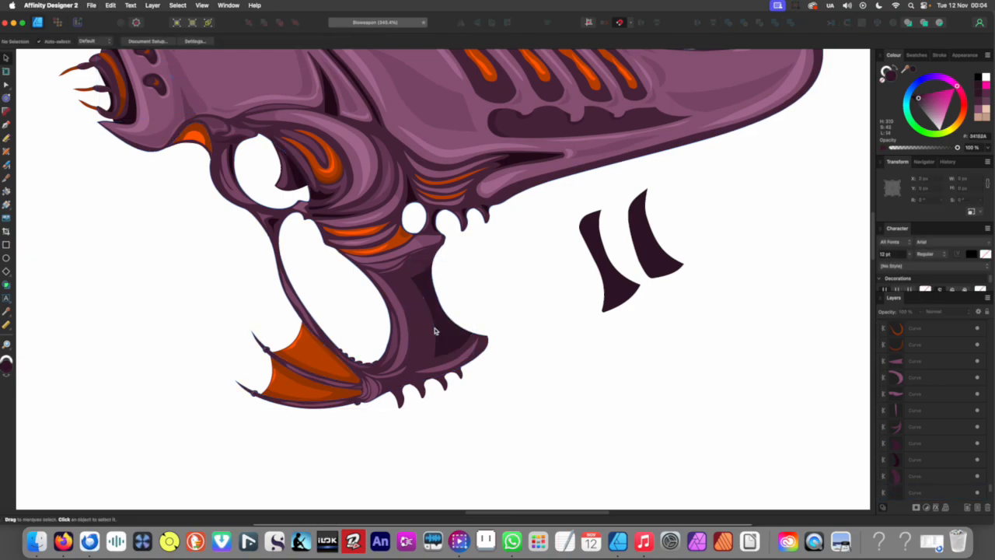
Undo back to the uncut base curve, paste the dark section in place over the grip, and deselect
key(super+z)
key(super+z)
key(super+z)
key(super+z)
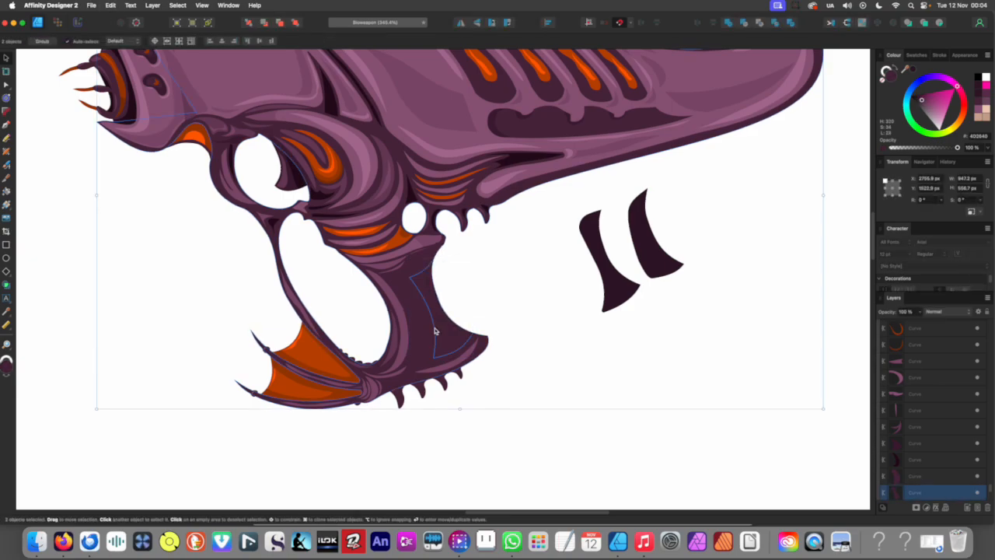
key(super+z)
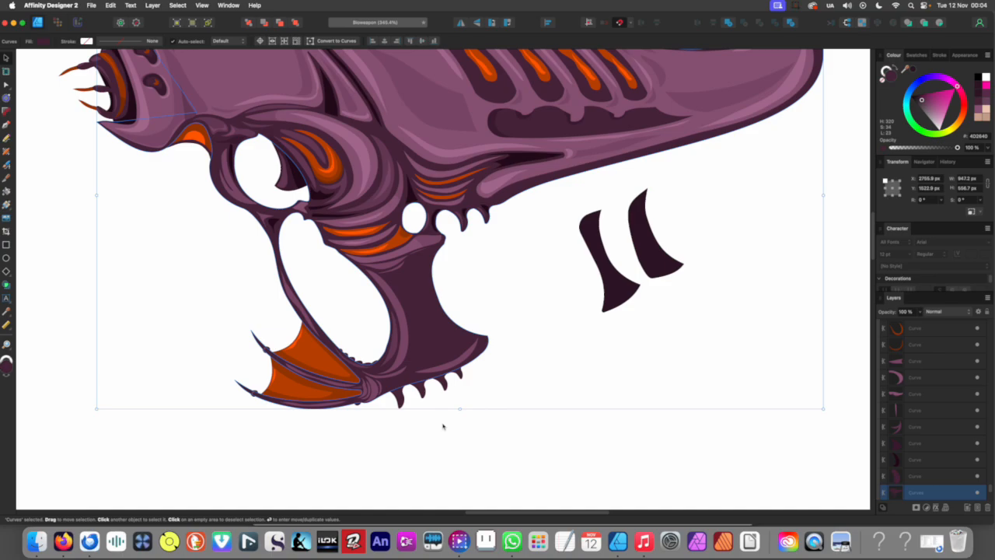
key(alt+super+v)
click(443, 427)
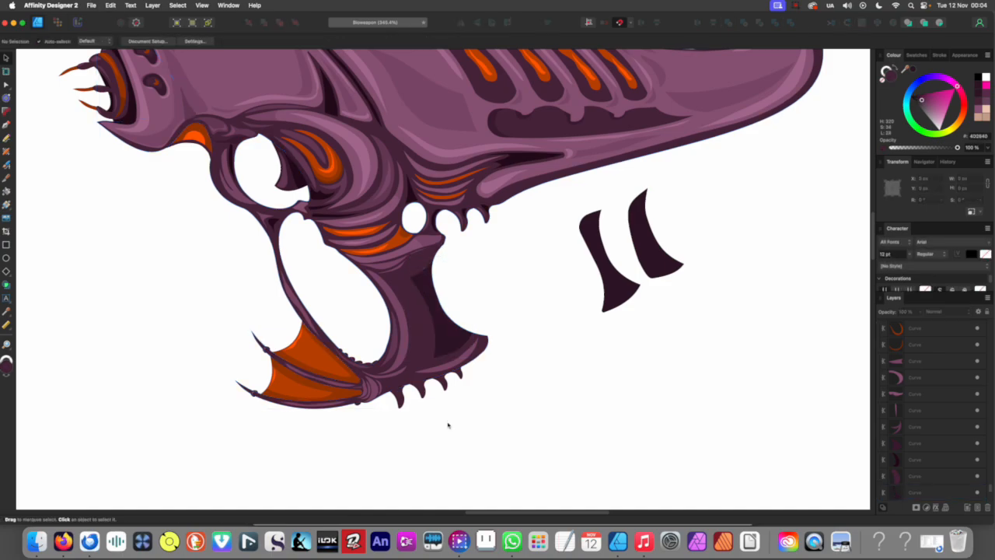
Try moving the pasted dark section off the grip, undo the move, and deselect everything
click(454, 330)
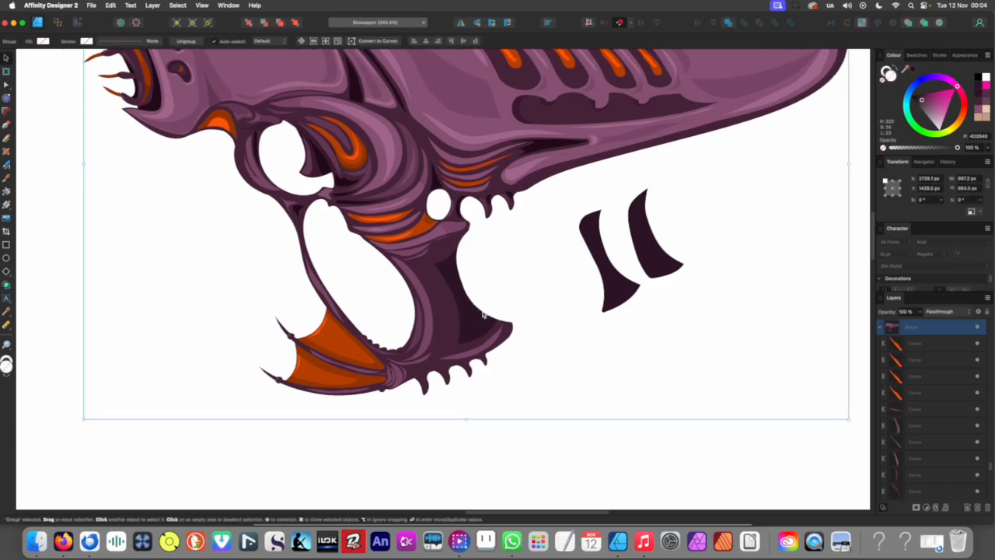
double_click(438, 327)
drag(437, 327, 480, 296)
key(super+z)
key(super+shift+z)
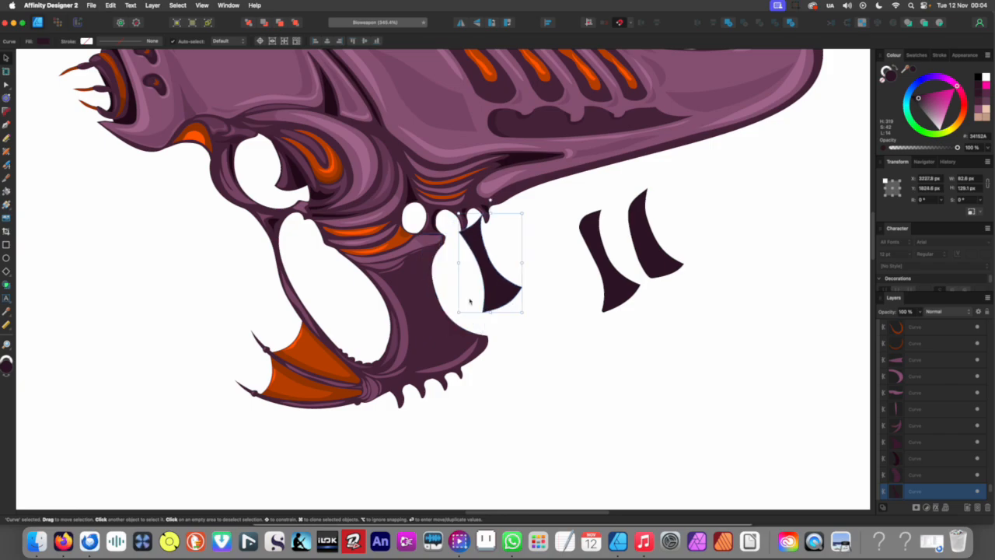
key(super+z)
click(484, 394)
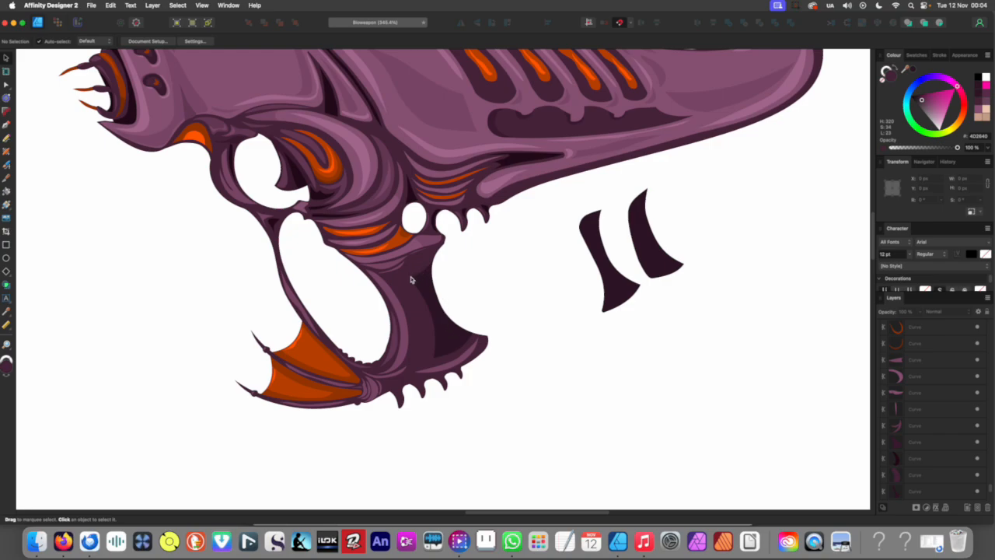
Move the right one of the two set-aside dark shadow shapes away from its neighbour, further from the pistol
scroll(429, 300, down, 3)
scroll(428, 287, down, 5)
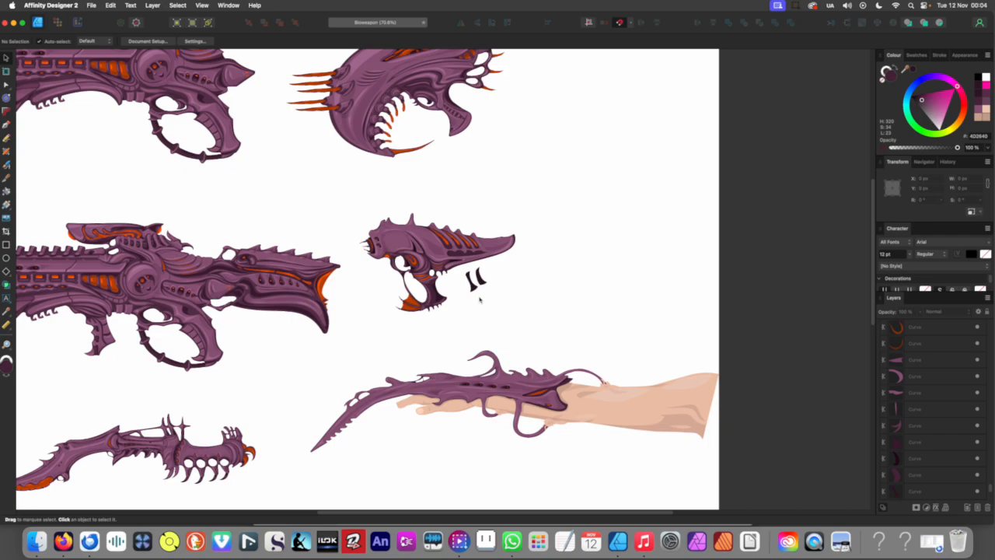
scroll(479, 298, up, 5)
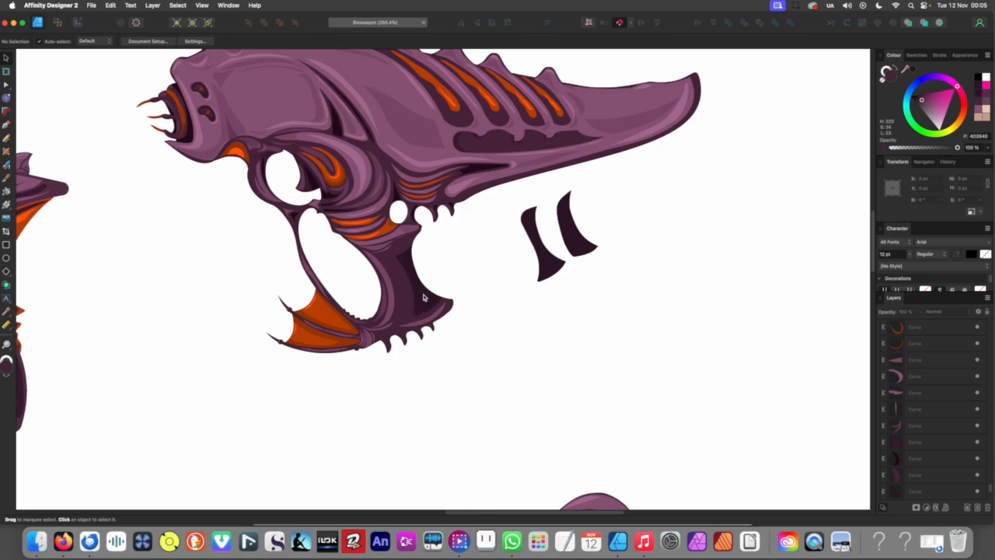
scroll(462, 303, down, 5)
scroll(502, 317, up, 5)
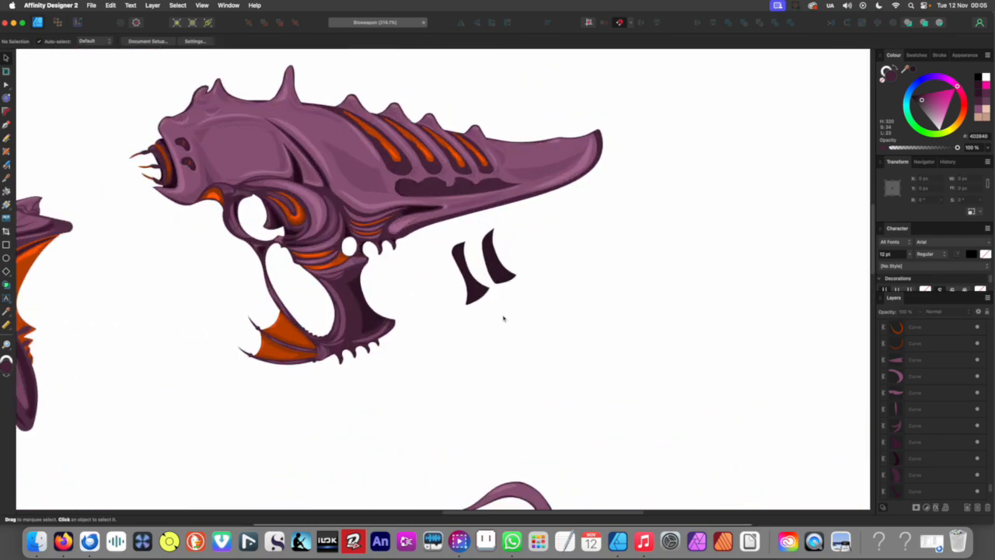
scroll(498, 306, right, 3)
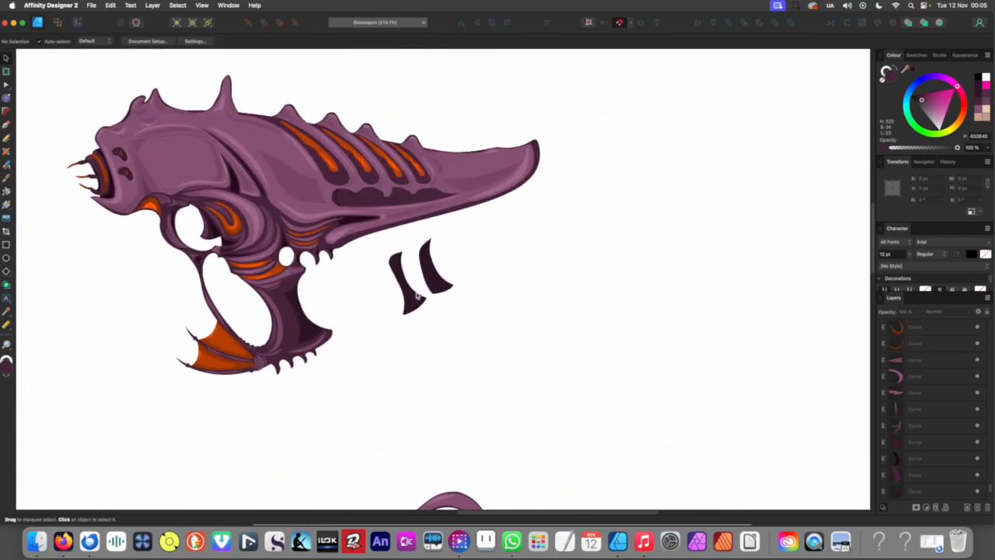
drag(445, 288, 533, 336)
Recolour the moved shadow shape with the orange sampled from the curved ornament above the pistol's grip
scroll(533, 337, up, 5)
scroll(500, 328, up, 2)
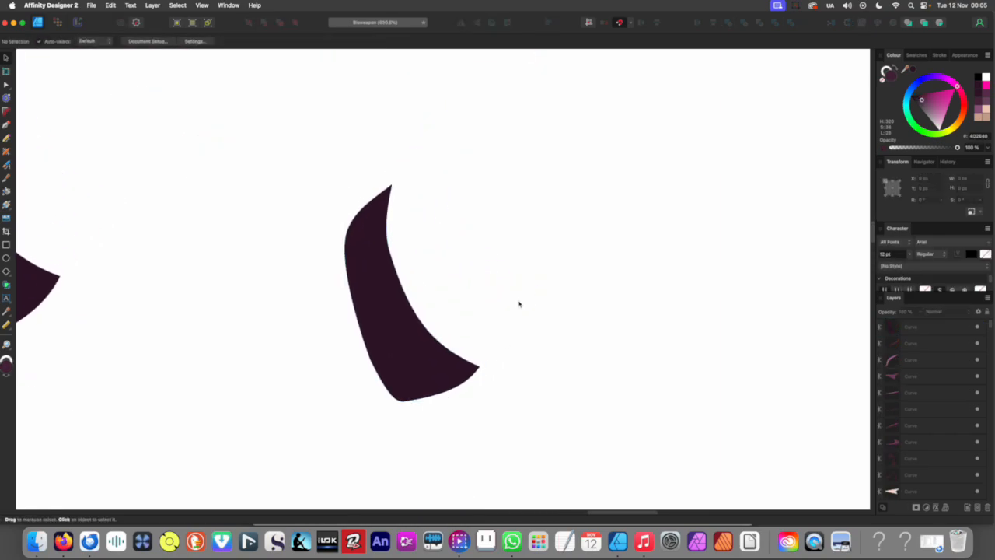
click(404, 298)
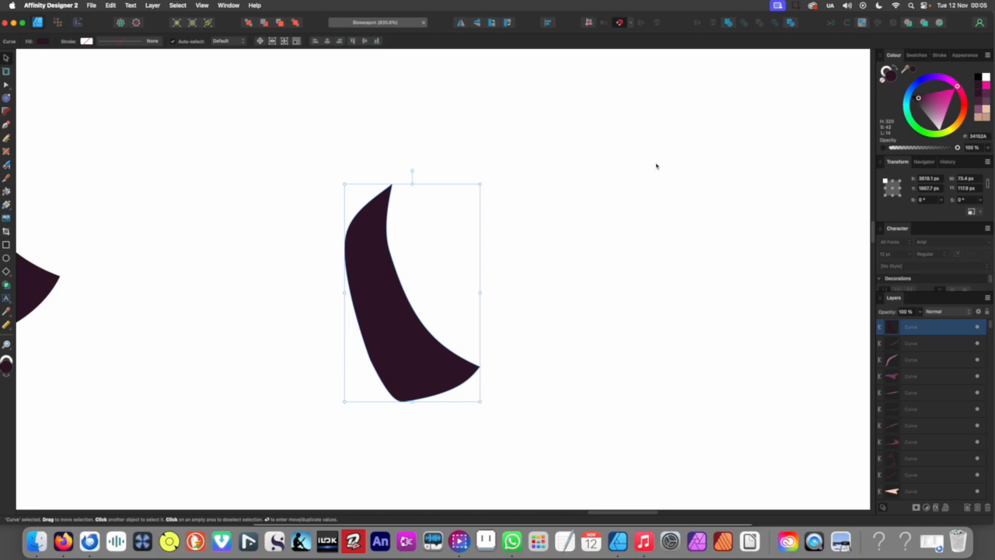
scroll(657, 164, down, 5)
scroll(503, 130, up, 3)
scroll(310, 170, up, 4)
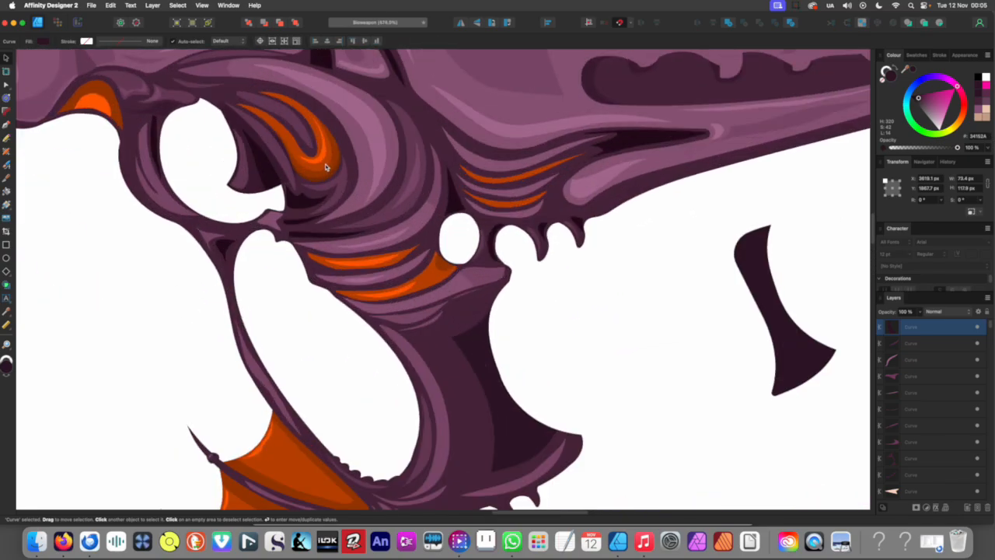
key(i)
click(323, 165)
scroll(323, 165, down, 4)
key(v)
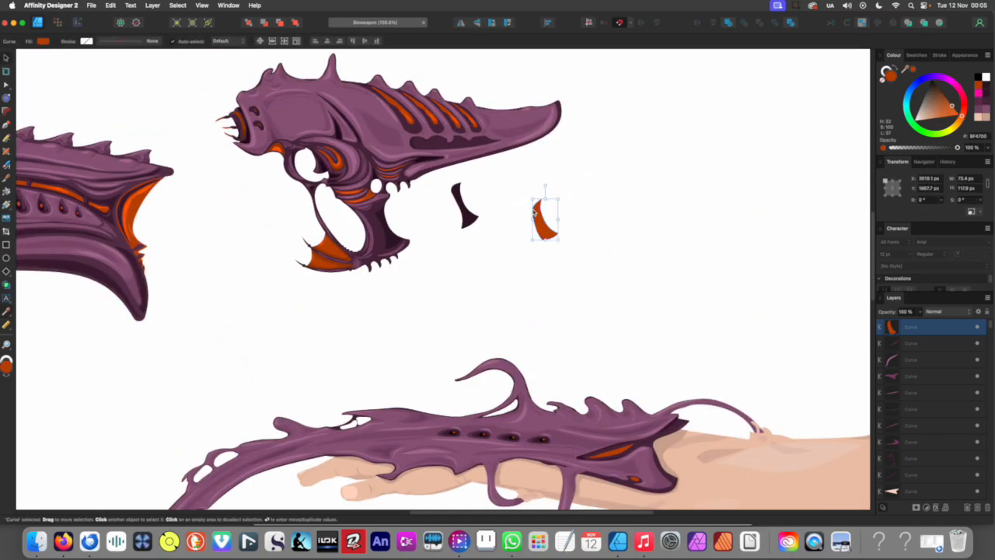
Cut a curved shadow section out of the orange shape along its concave edge and lower end with the Knife tool
scroll(548, 216, up, 5)
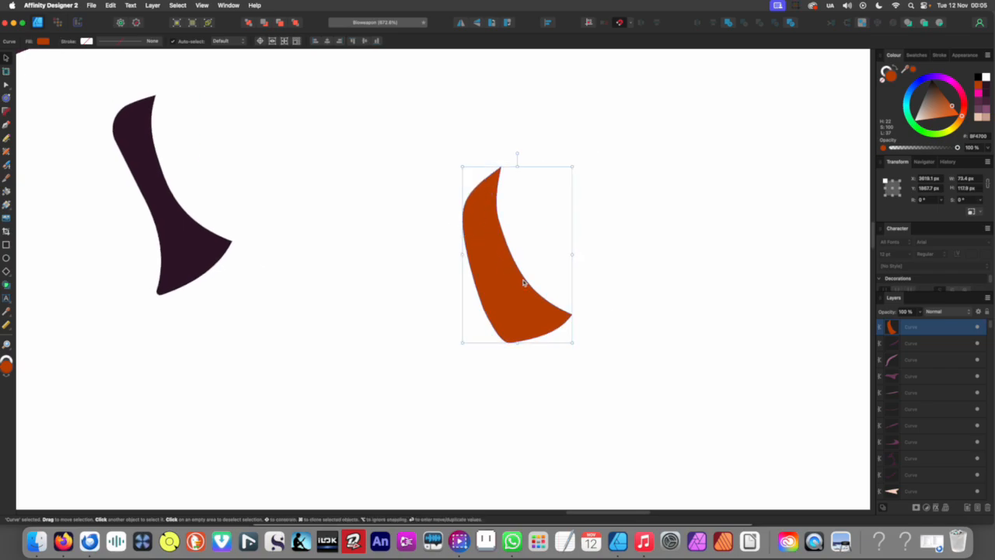
click(454, 205)
key(k)
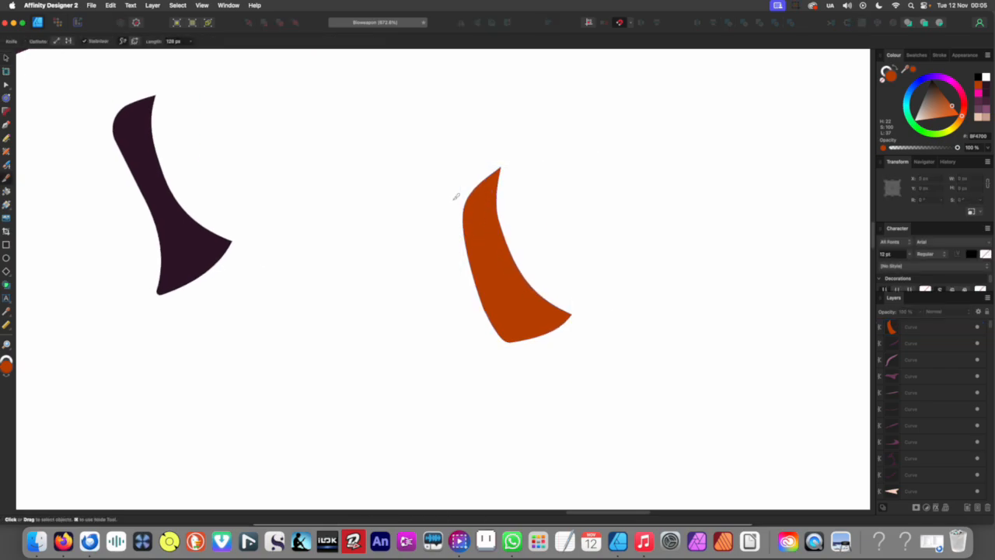
click(487, 189)
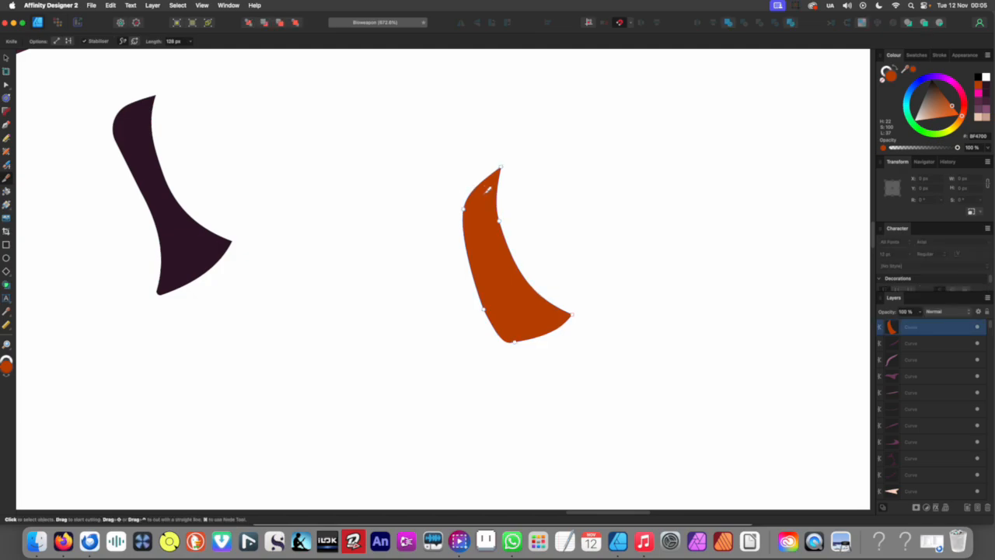
mouse_move(489, 164)
mouse_down()
mouse_move(494, 281)
mouse_move(561, 340)
mouse_move(550, 358)
mouse_move(503, 365)
mouse_move(420, 323)
mouse_up()
key(v)
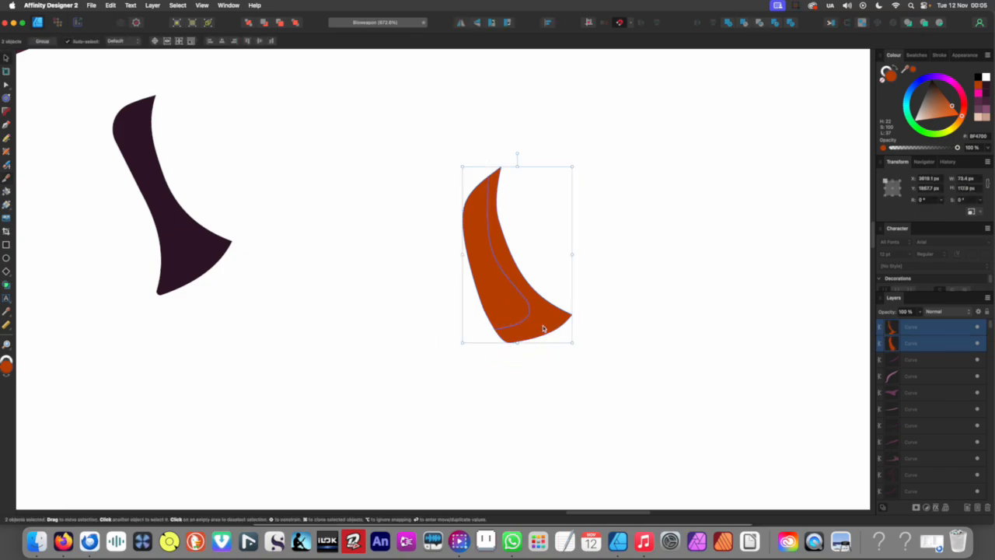
Recolour the cut section with the darker orange sampled from the shaded ornament at the top of the grip, and deselect it
click(543, 328)
scroll(544, 328, down, 5)
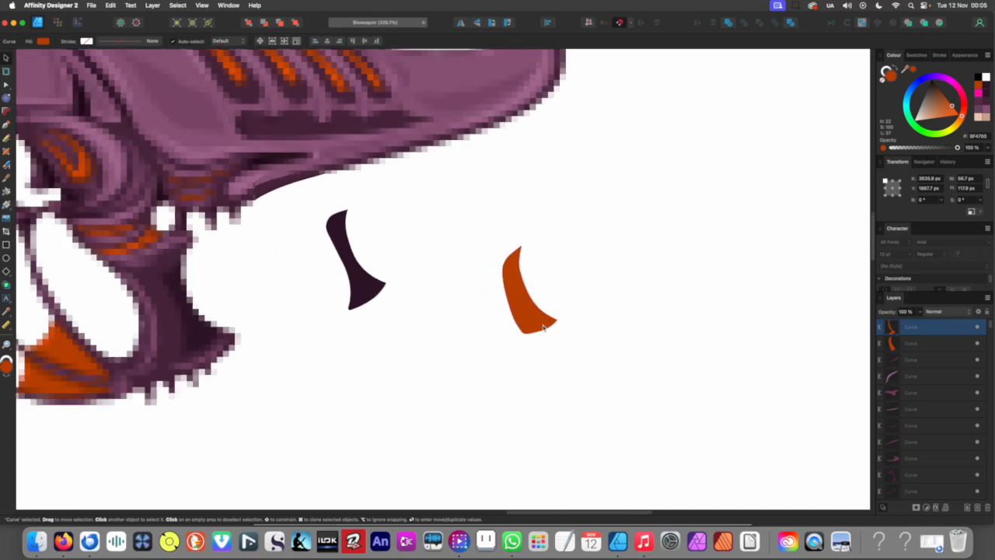
scroll(216, 335, left, 4)
scroll(216, 336, up, 6)
scroll(298, 302, up, 2)
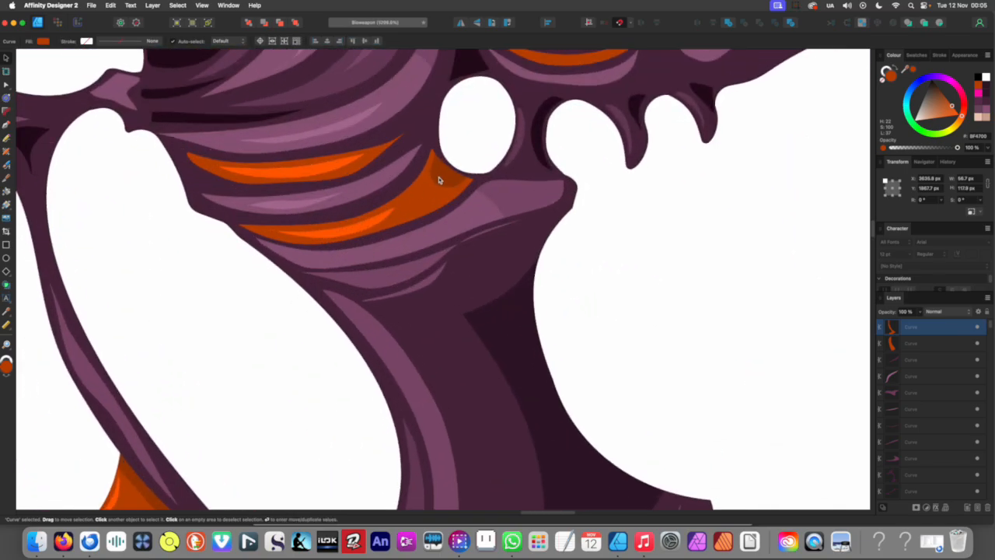
key(i)
click(439, 178)
scroll(439, 178, down, 8)
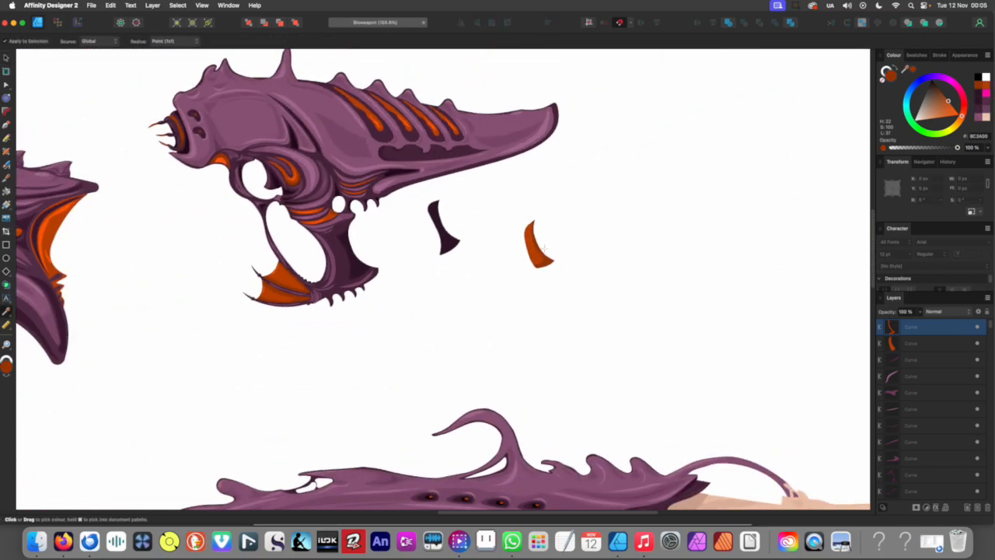
scroll(544, 248, up, 6)
key(v)
click(495, 327)
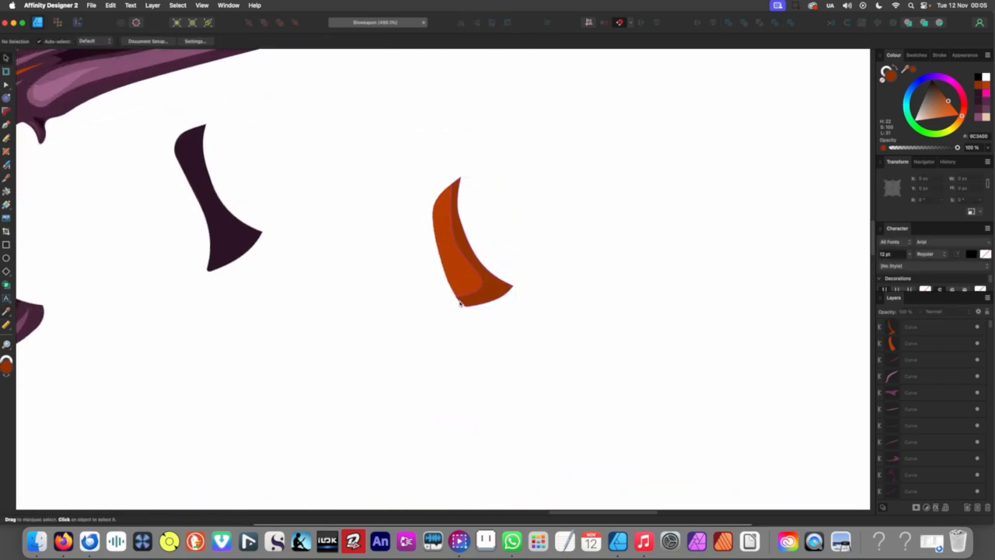
Try moving the darker orange section away from the lighter piece, undo the move, and deselect it
scroll(477, 289, up, 4)
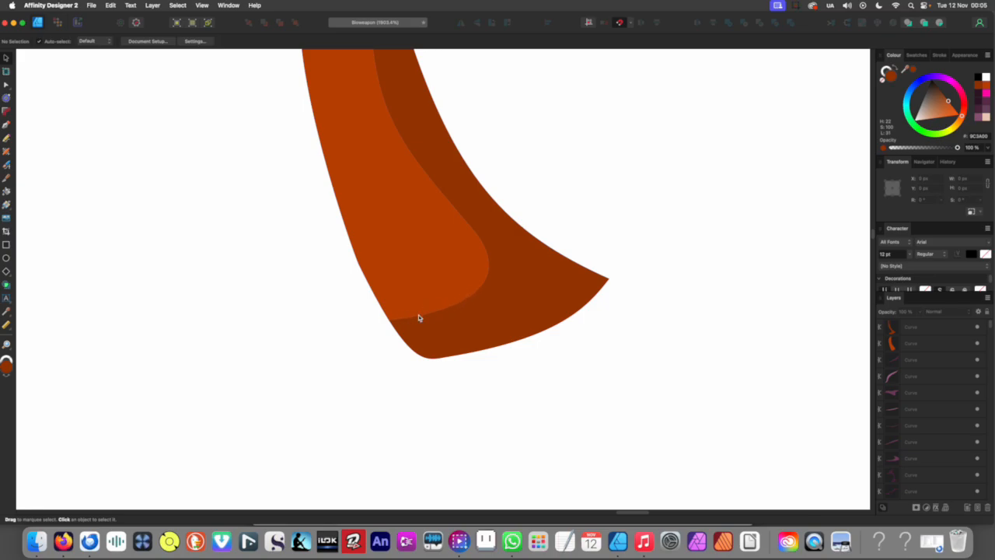
scroll(444, 219, down, 5)
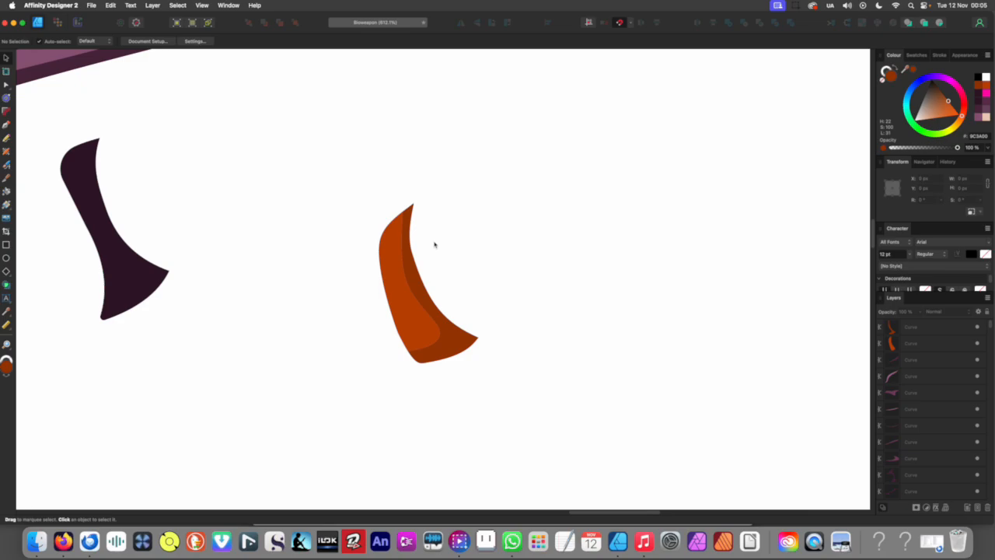
scroll(403, 233, up, 5)
drag(407, 240, 455, 227)
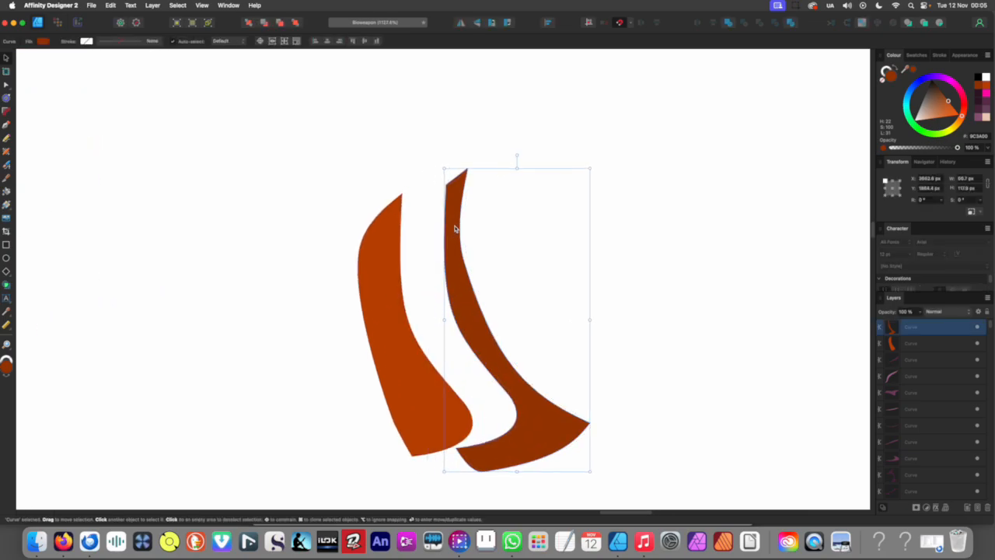
key(super+z)
scroll(440, 296, down, 5)
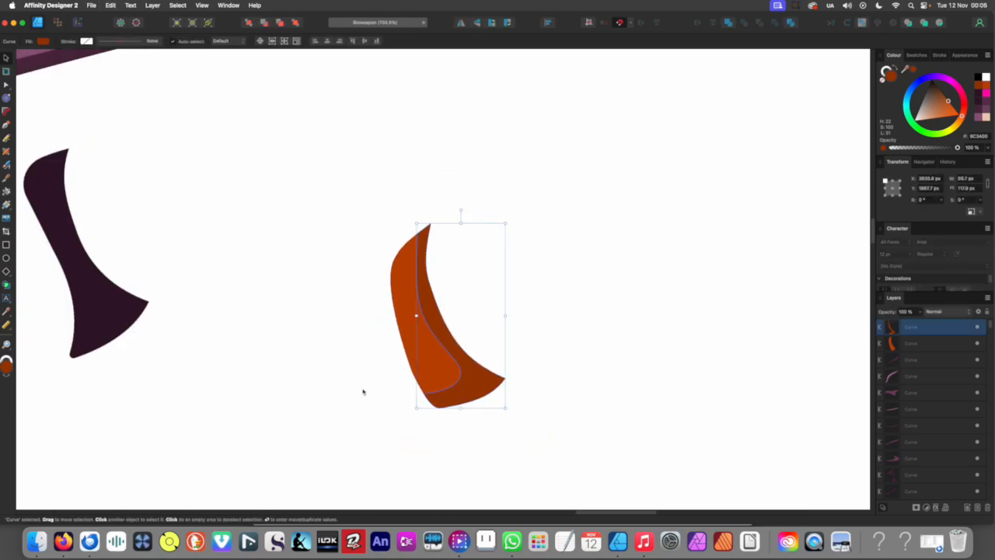
click(418, 409)
Try deleting the darker orange section from the shape, undo it, and repeat the deletion
click(483, 389)
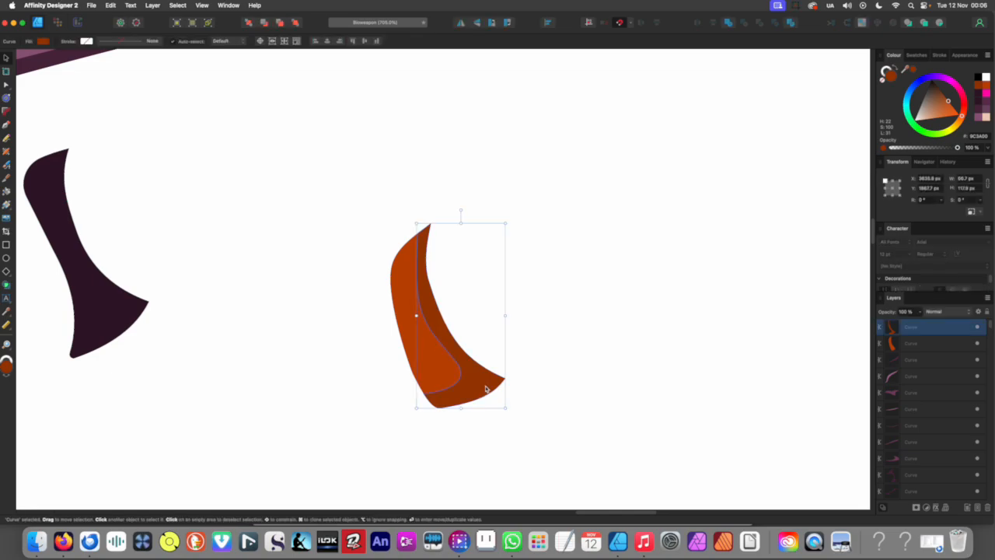
key(Delete)
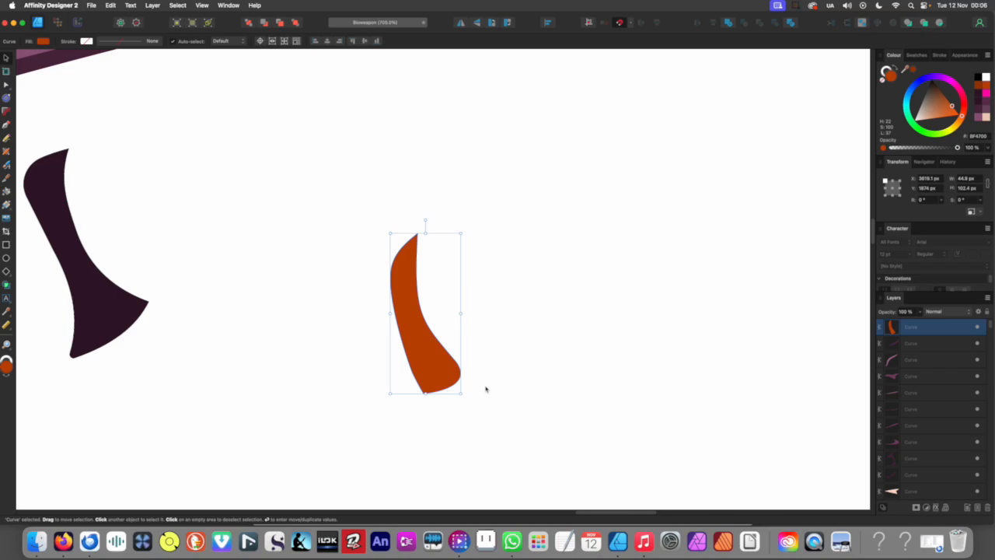
key(super+z)
key(super+z)
click(486, 390)
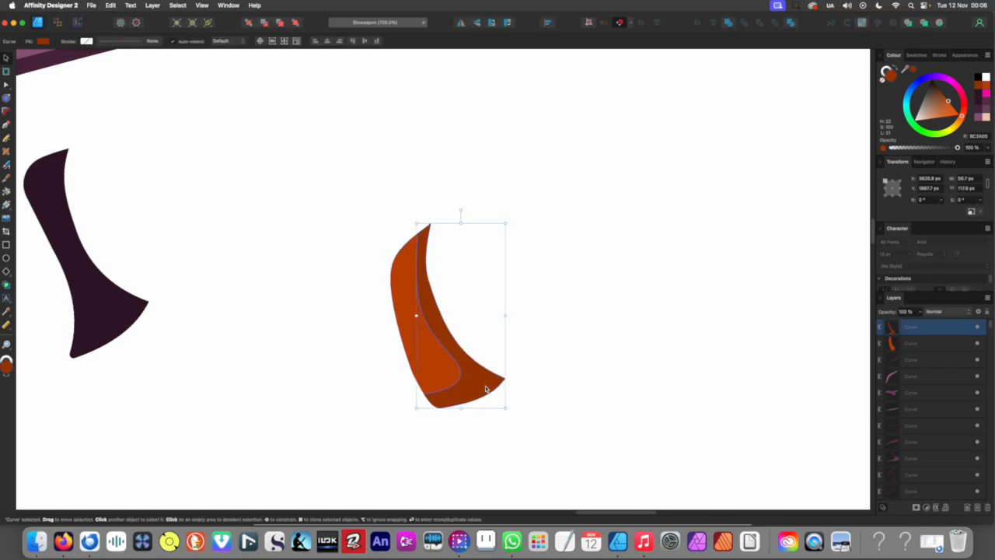
key(Delete)
Merge the two cut pieces back into one orange shape, paste the darker section over it, and deselect
key(super+z)
key(super+z)
shift+click(486, 390)
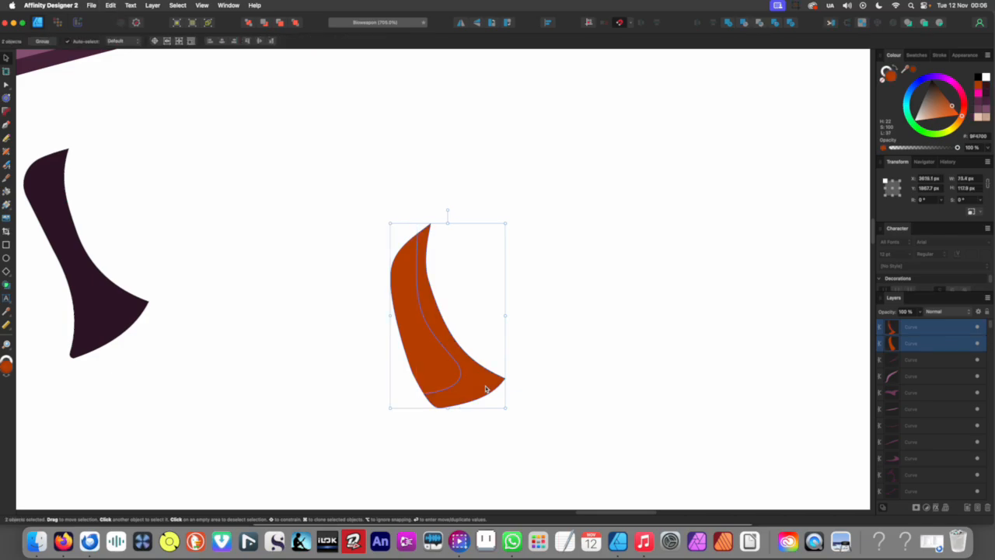
key(alt+super+a)
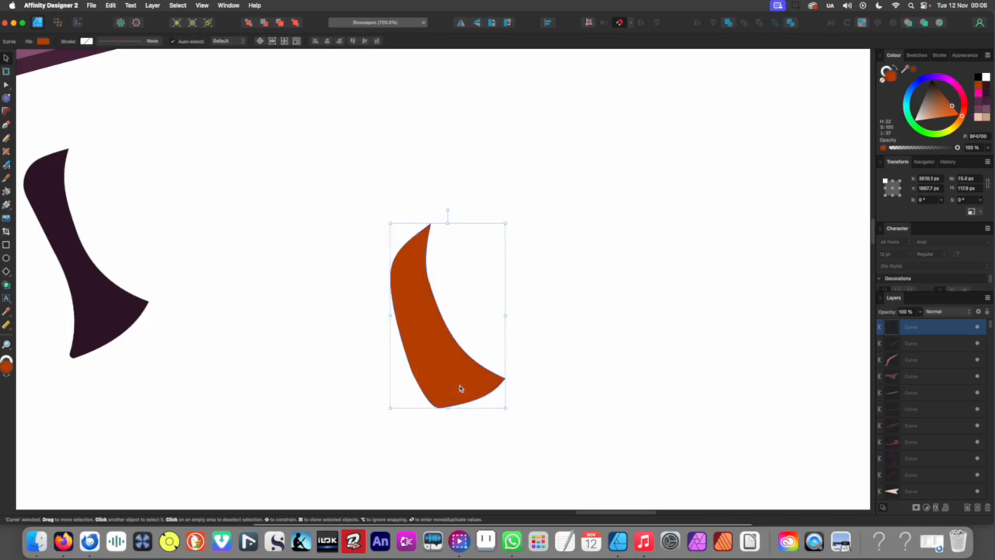
click(551, 325)
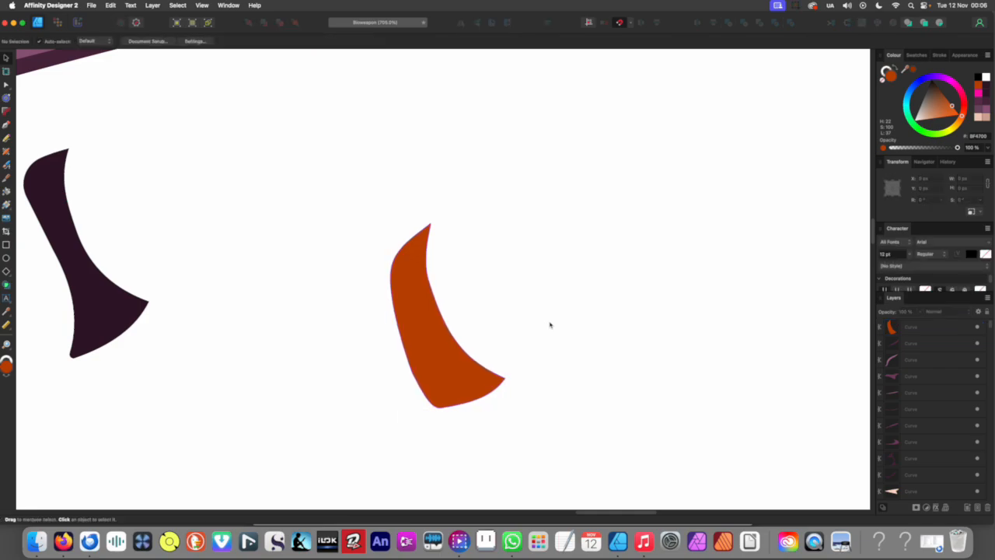
key(super+z)
scroll(526, 282, down, 3)
click(566, 394)
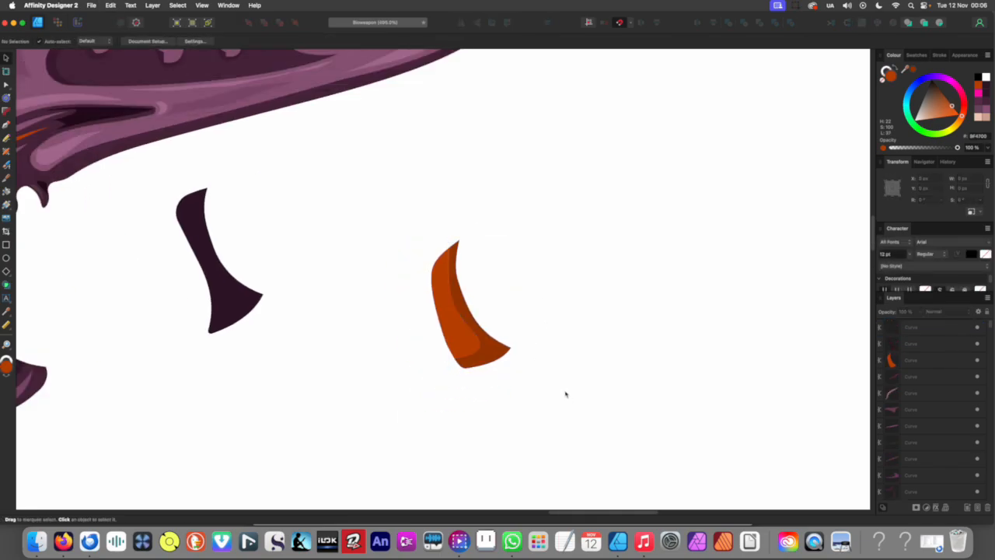
Examine the layered darker shading on the orange practice shape up close and alongside the pistol
mouse_move(493, 359)
mouse_down()
mouse_move(548, 344)
mouse_move(493, 359)
mouse_up()
click(591, 335)
scroll(493, 349, up, 5)
scroll(449, 282, down, 5)
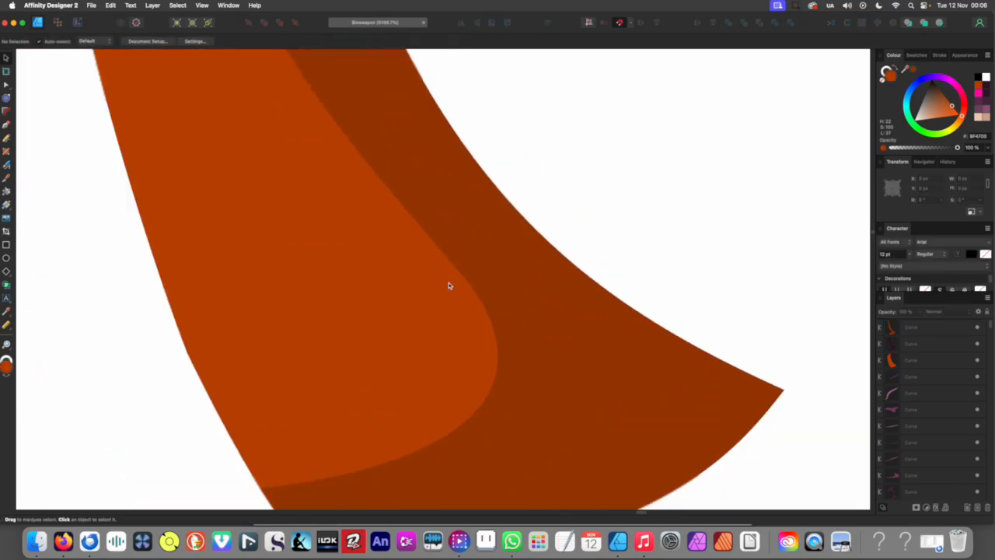
scroll(392, 365, down, 3)
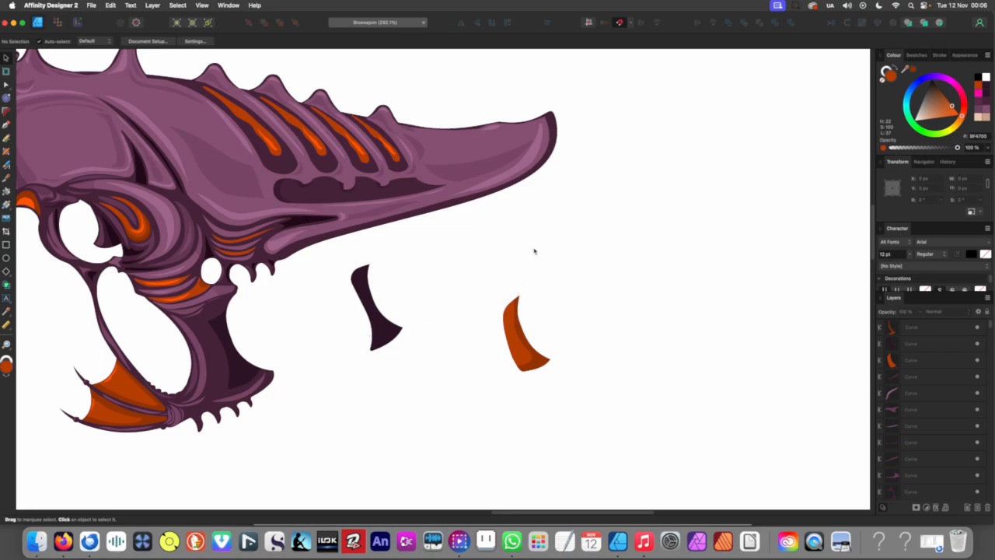
scroll(534, 251, down, 3)
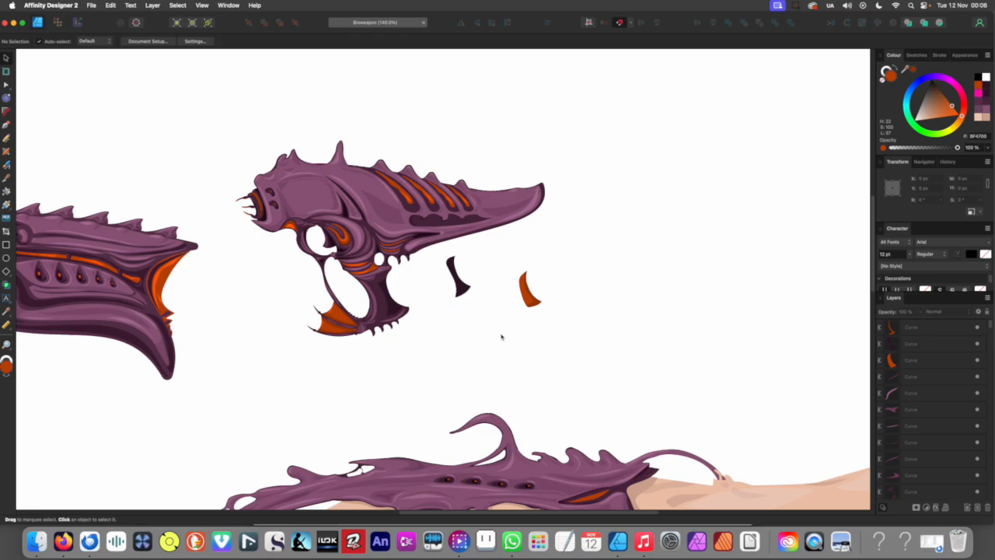
scroll(531, 318, up, 5)
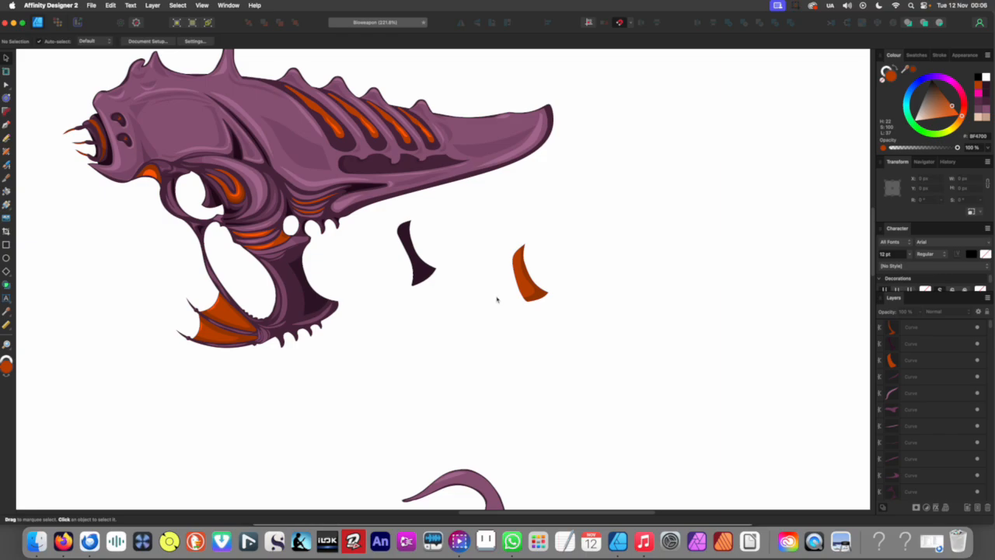
scroll(497, 299, up, 8)
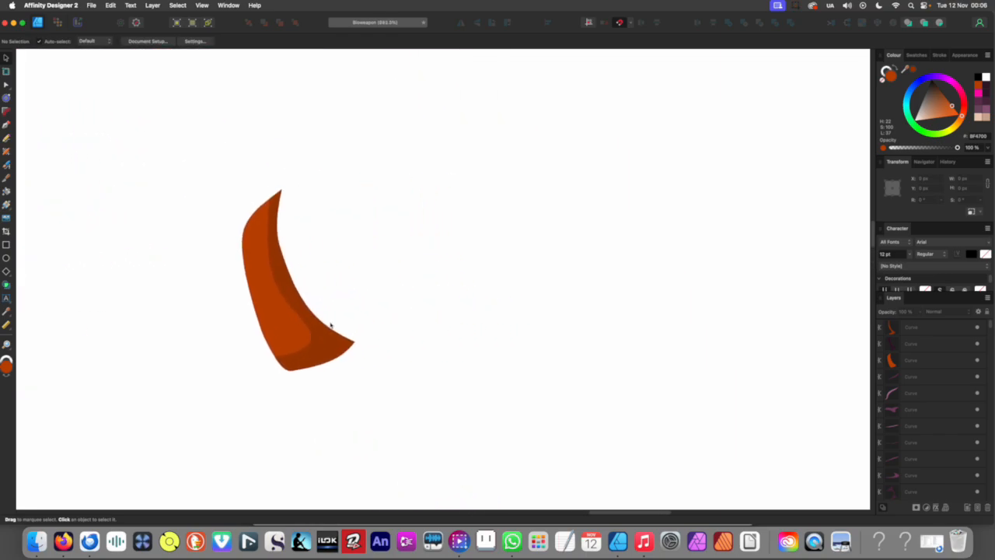
scroll(422, 350, left, 3)
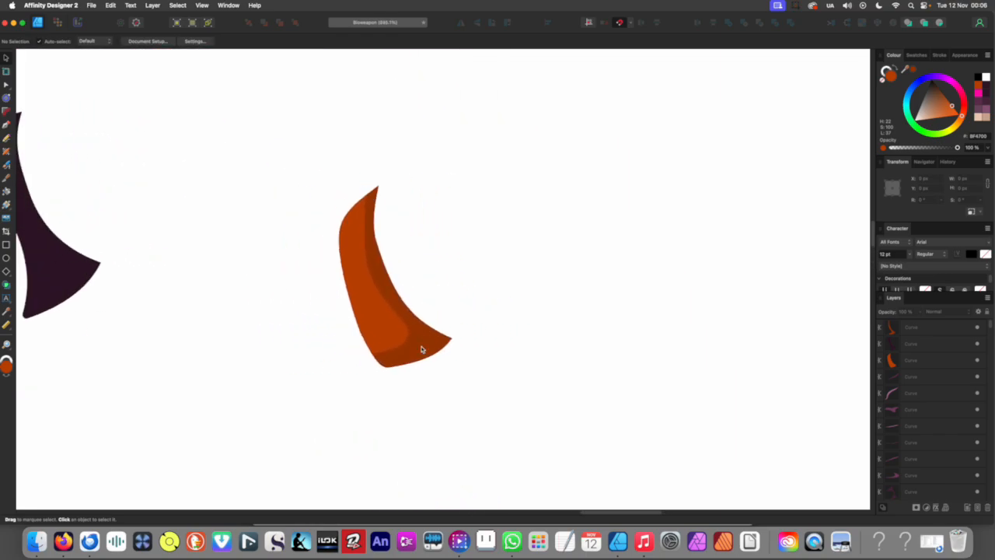
Knife-cut the pointed lower tip off the darker orange section along a curved line and recolour the tip a darker brown
scroll(464, 334, up, 5)
click(465, 333)
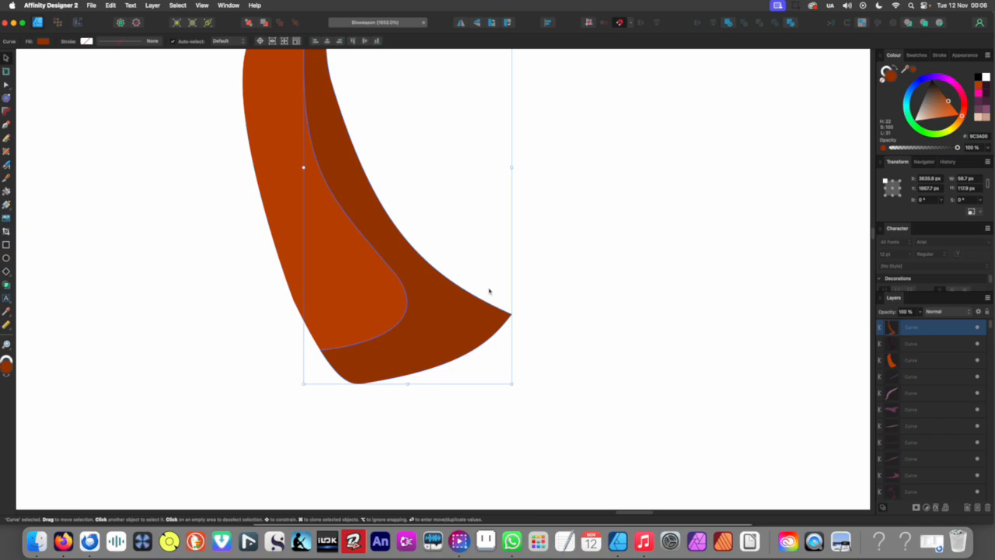
click(462, 255)
click(447, 290)
key(y)
drag(422, 223, 441, 444)
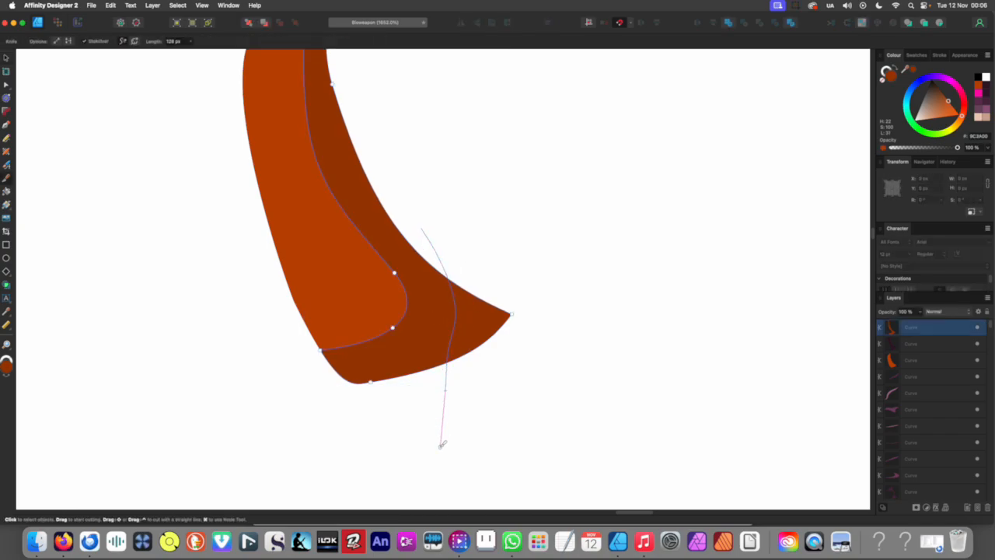
click(943, 95)
Try deleting the cut-off tip, undo back to the uncut darker section, and redo the cut and recolouring
key(Delete)
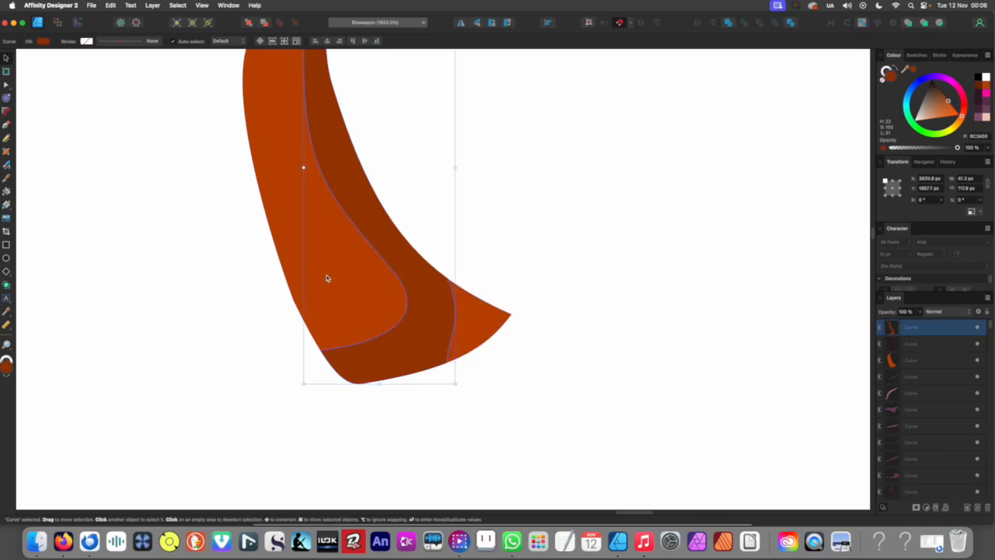
key(super+z)
key(super+z)
key(super+z)
key(super+shift+z)
key(super+shift+z)
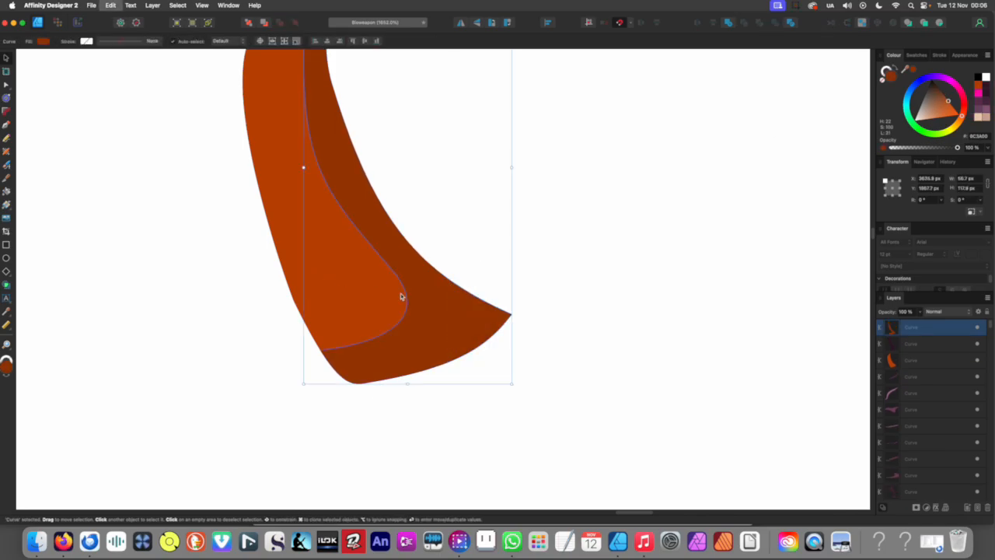
Shift the dark brown tip slightly over the lower end of the orange shape and deselect it
click(568, 304)
drag(450, 314, 496, 328)
scroll(495, 327, down, 10)
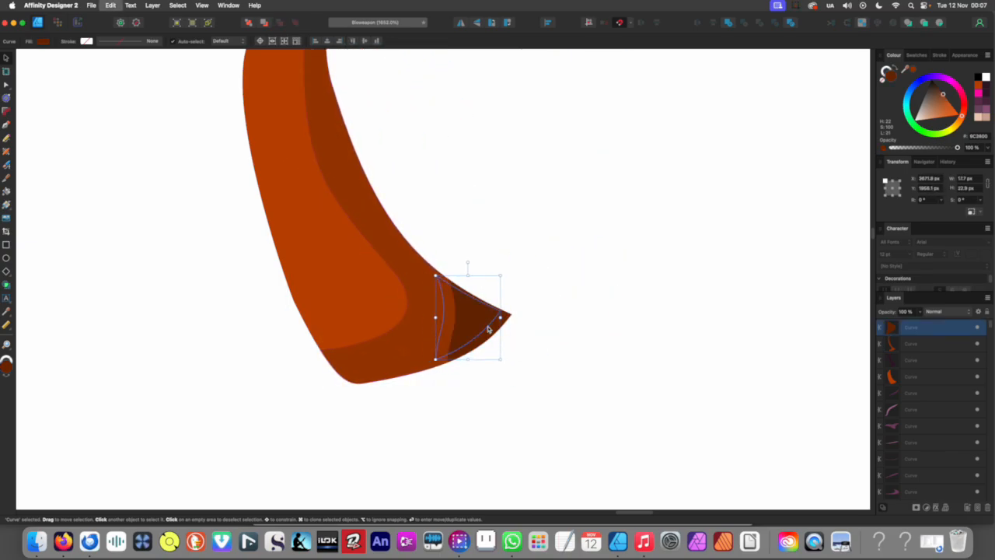
click(453, 361)
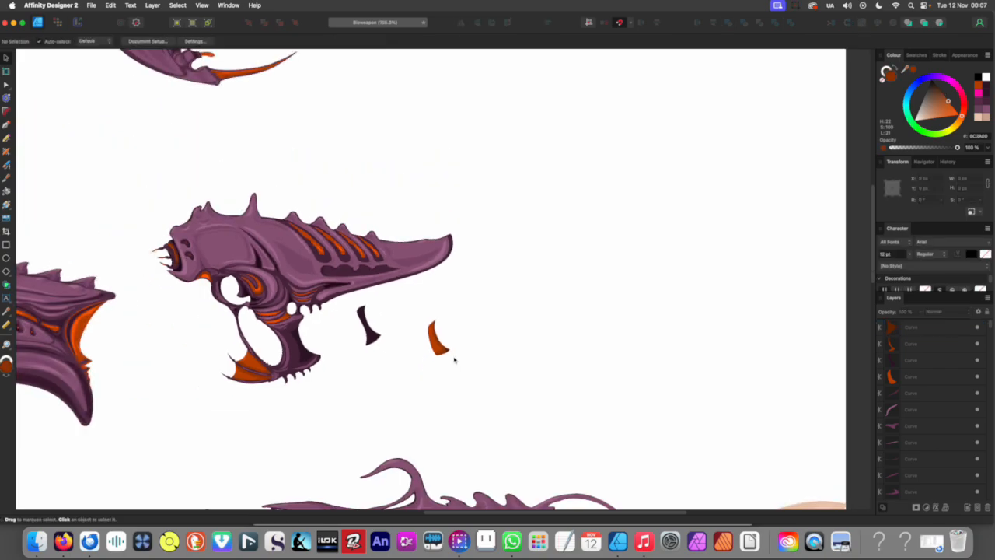
scroll(544, 306, down, 5)
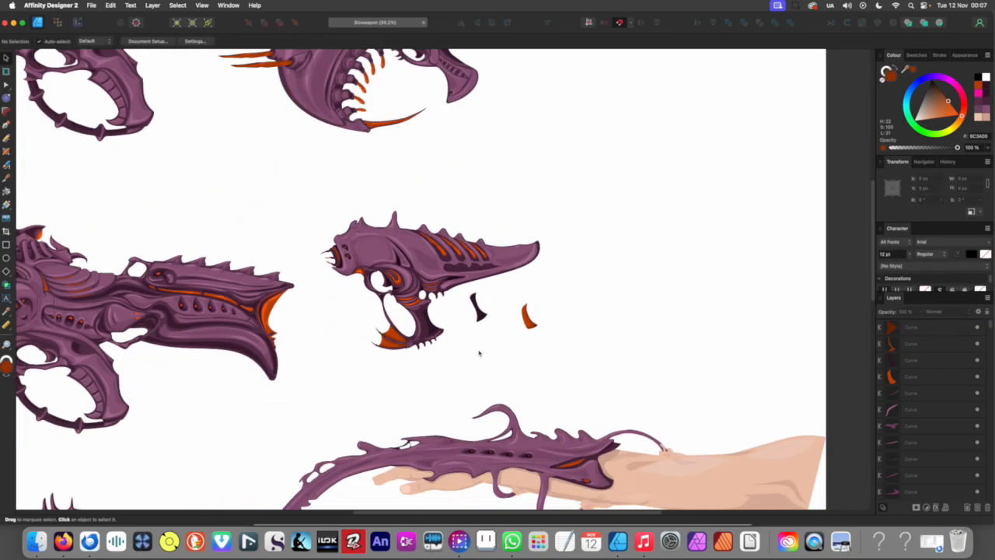
scroll(510, 314, down, 5)
scroll(511, 315, down, 5)
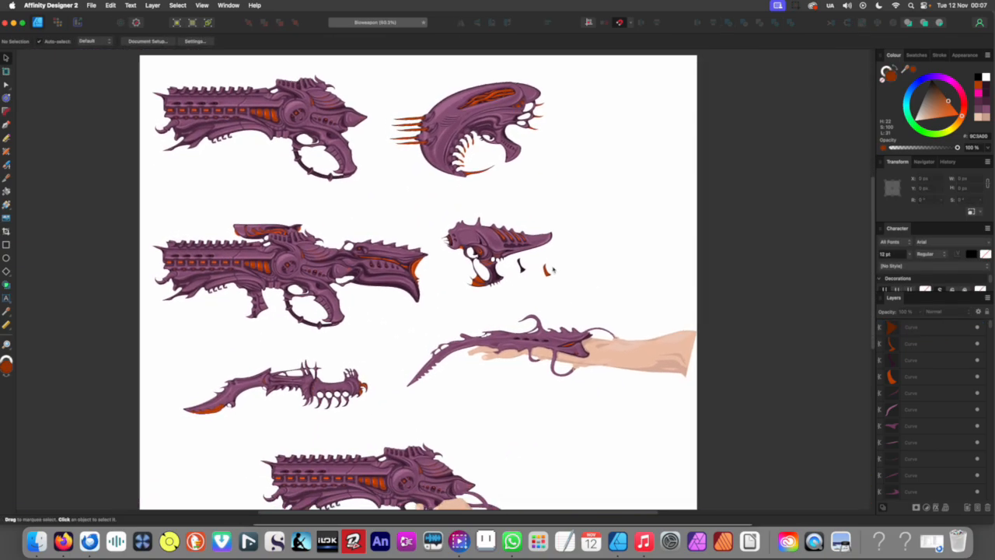
scroll(560, 271, down, 2)
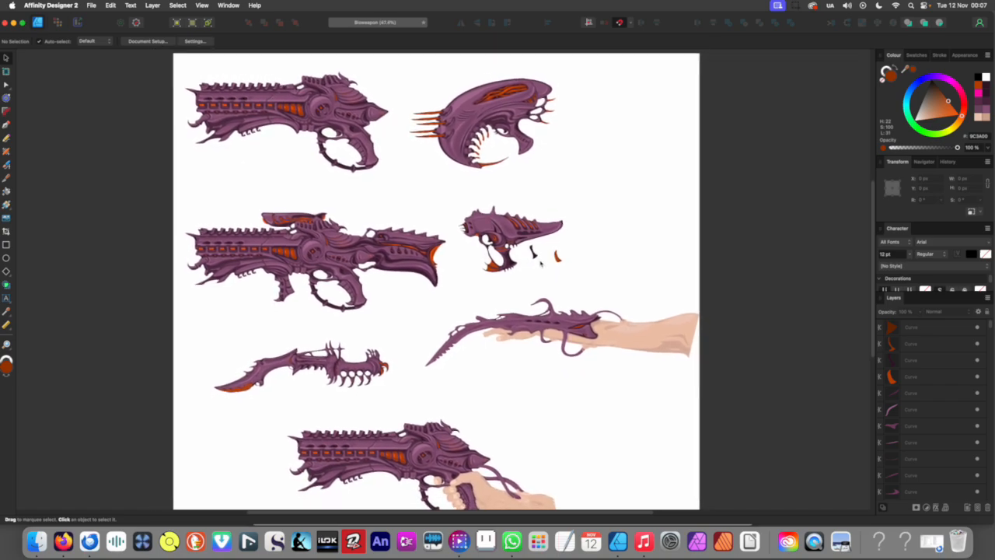